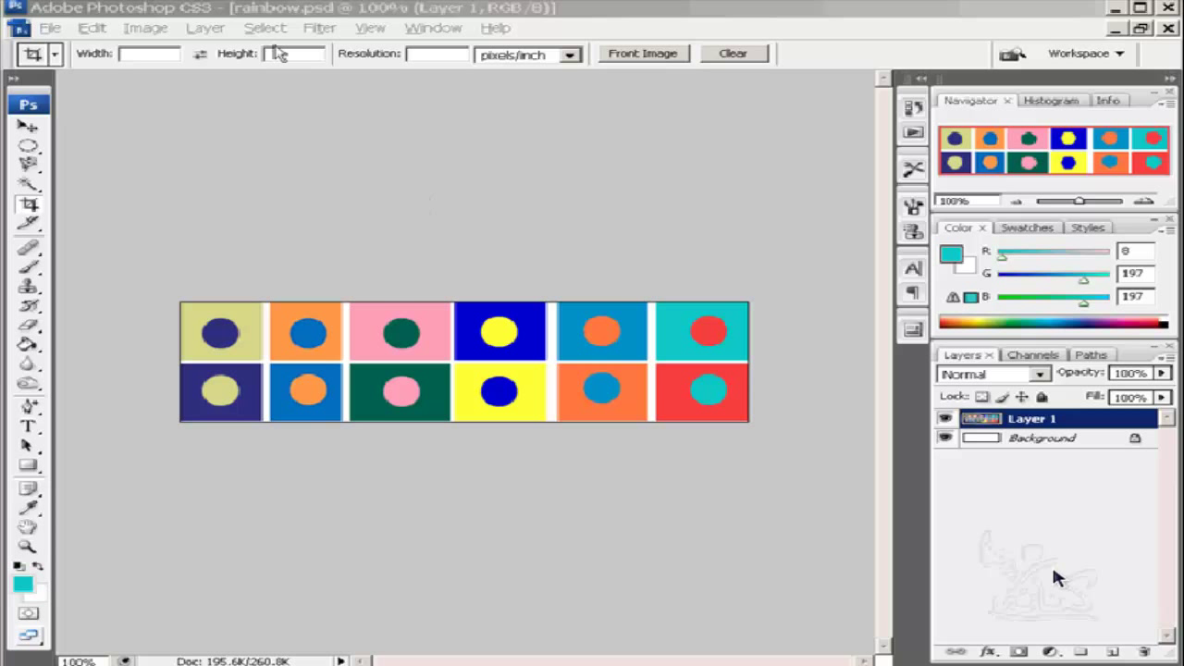
Step: Open Color Range, move its dialog above the image, and sample the dark blue tile
left_click(266, 29)
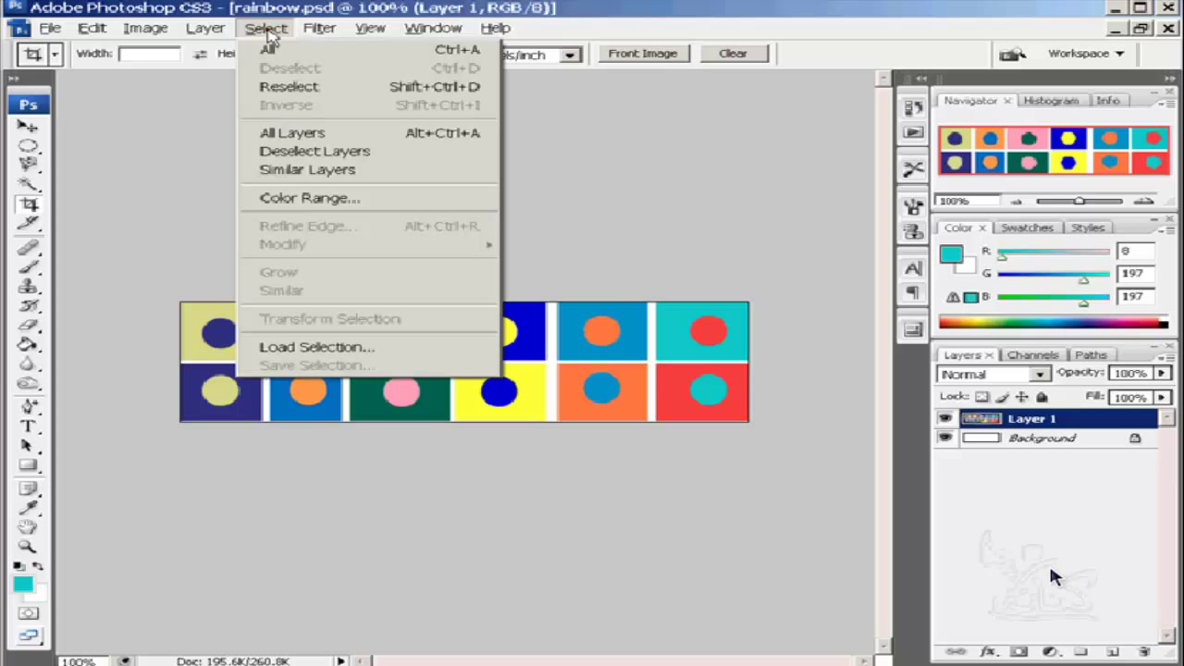
left_click(370, 200)
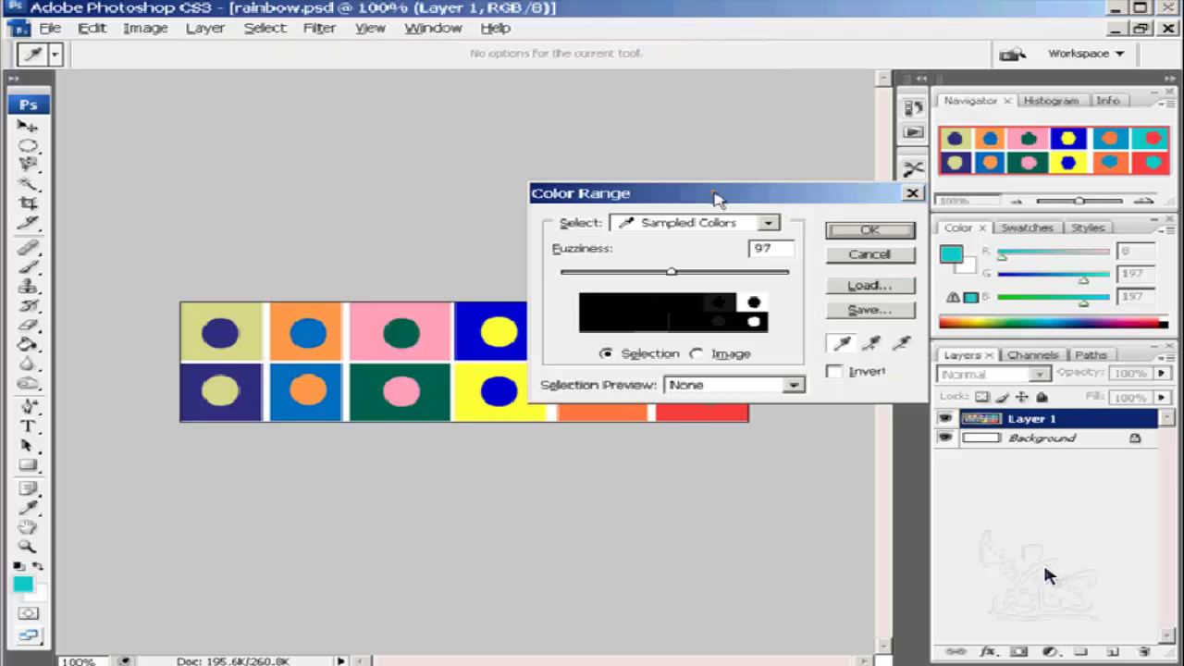
mouse_move(718, 198)
left_mouse_down()
mouse_move(540, 76)
mouse_move(523, 89)
left_mouse_up()
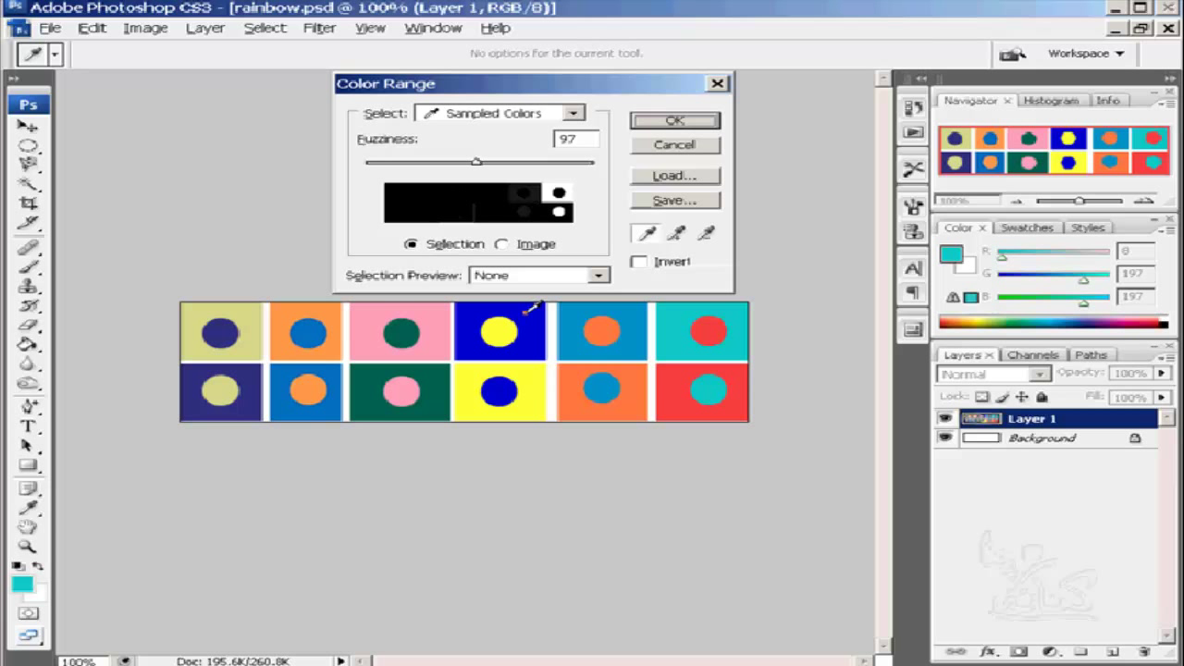
left_click(527, 312)
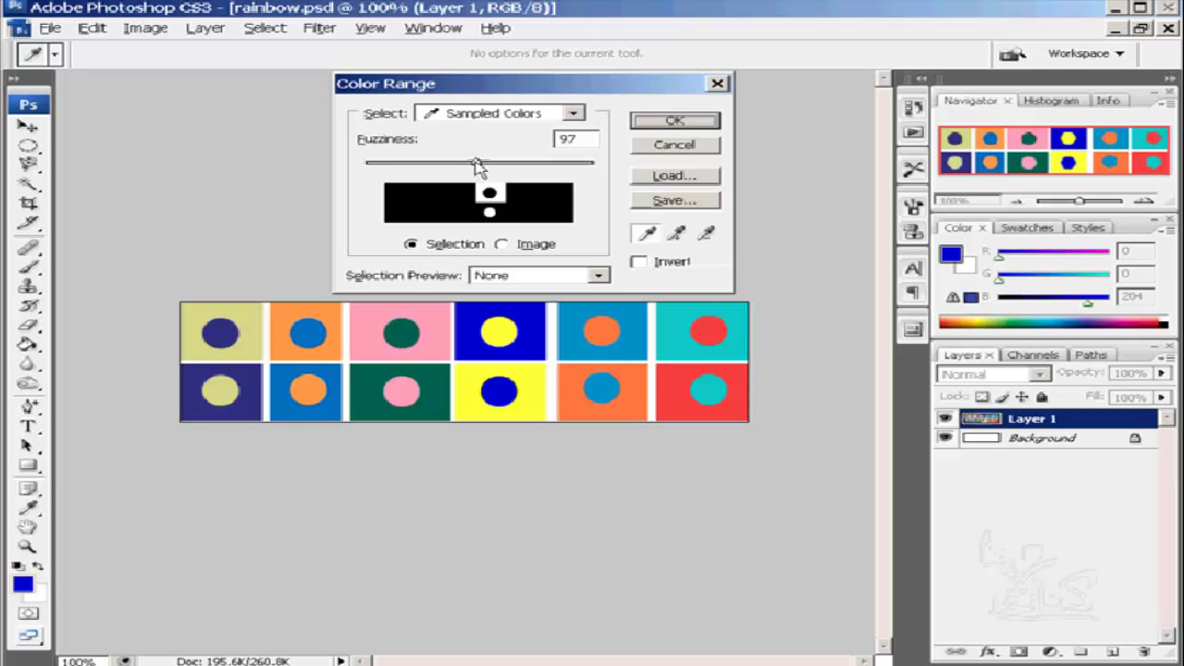
Step: Lower Fuzziness and try sampling the light-blue and then the cyan tile
left_click_drag(477, 165, 353, 167)
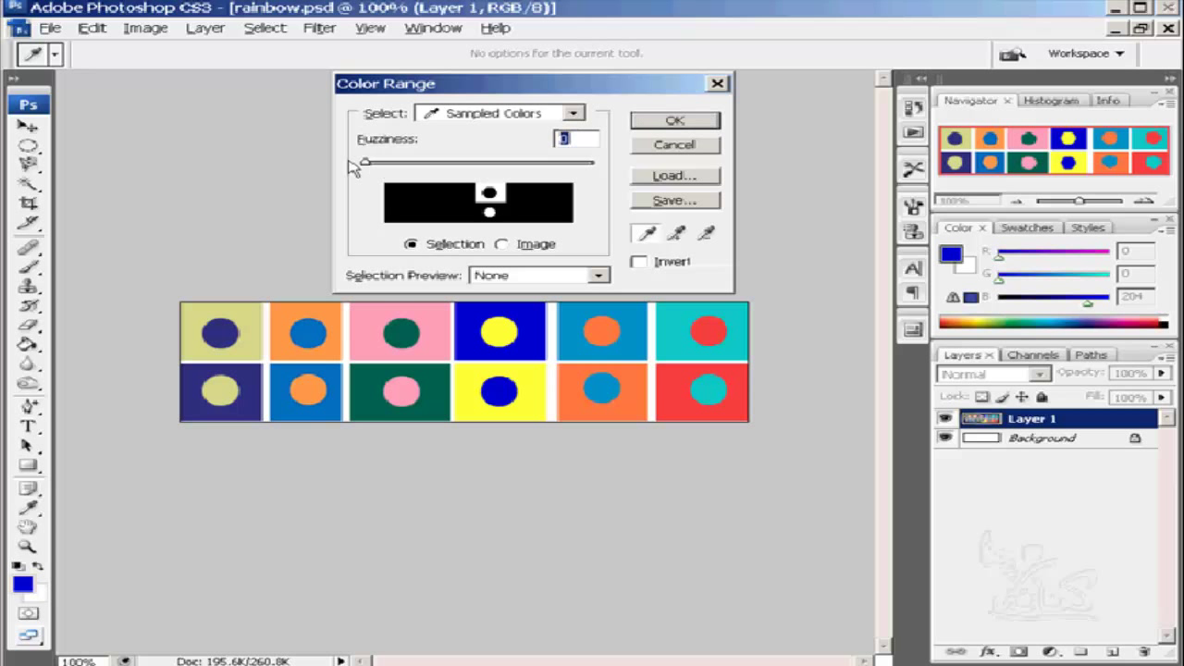
left_click(574, 313)
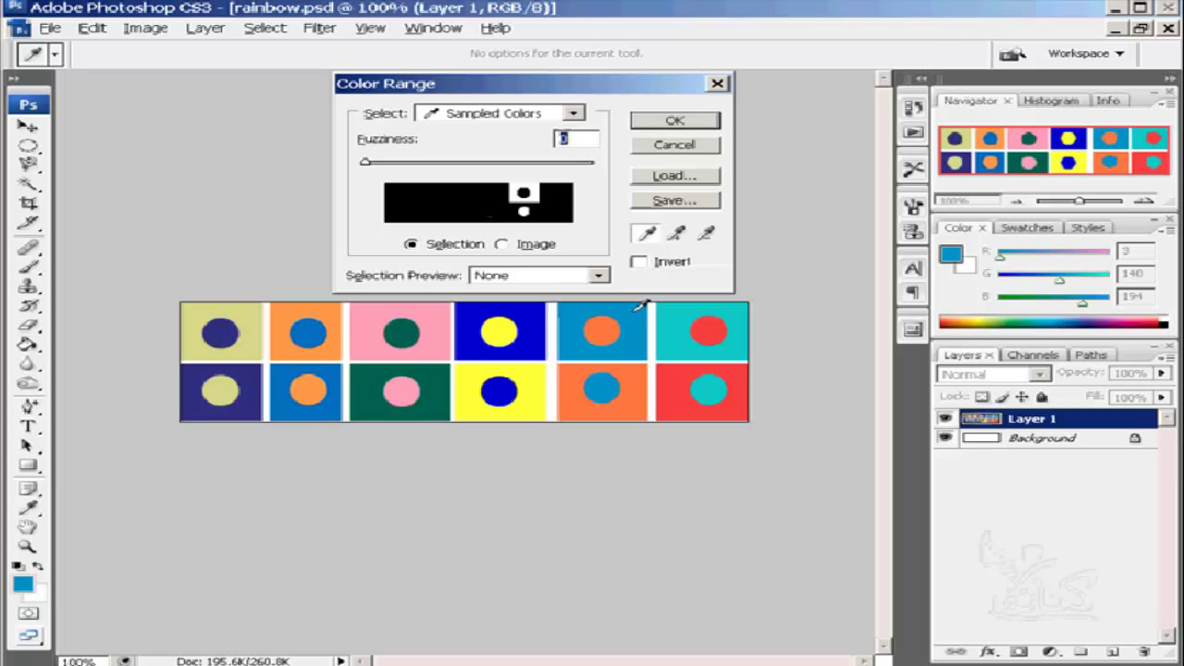
left_click(676, 308)
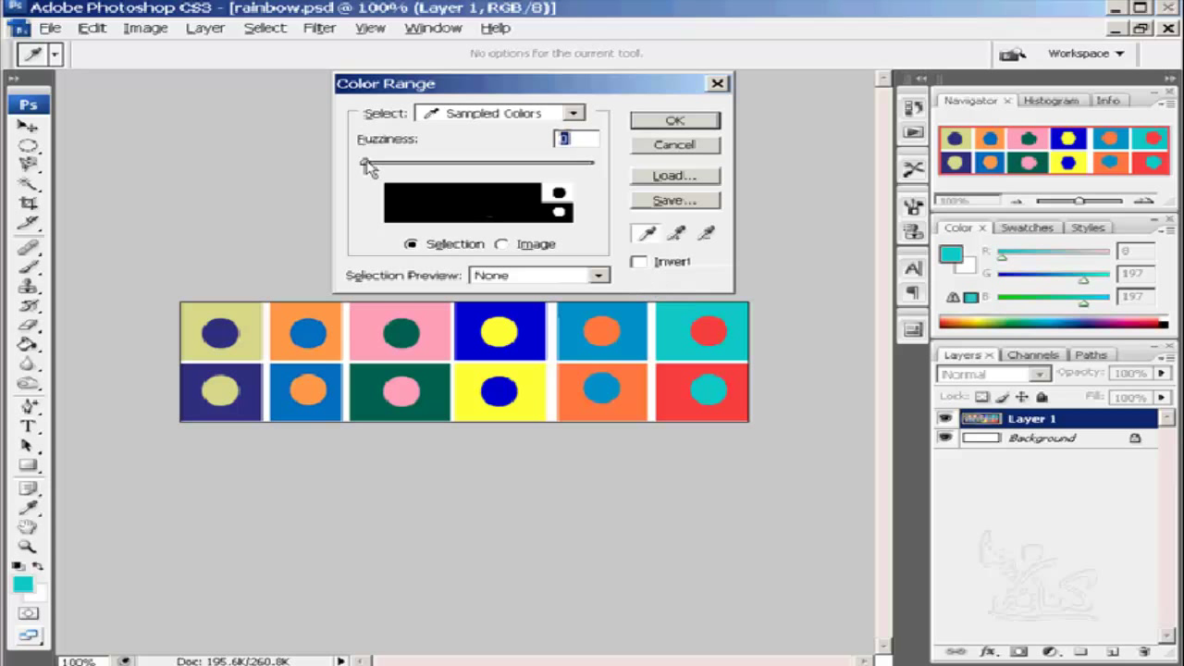
Step: Raise Fuzziness to 200, resample the light-blue tile, and apply the Color Range selection
mouse_move(366, 164)
left_mouse_down()
mouse_move(569, 162)
mouse_move(601, 178)
left_mouse_up()
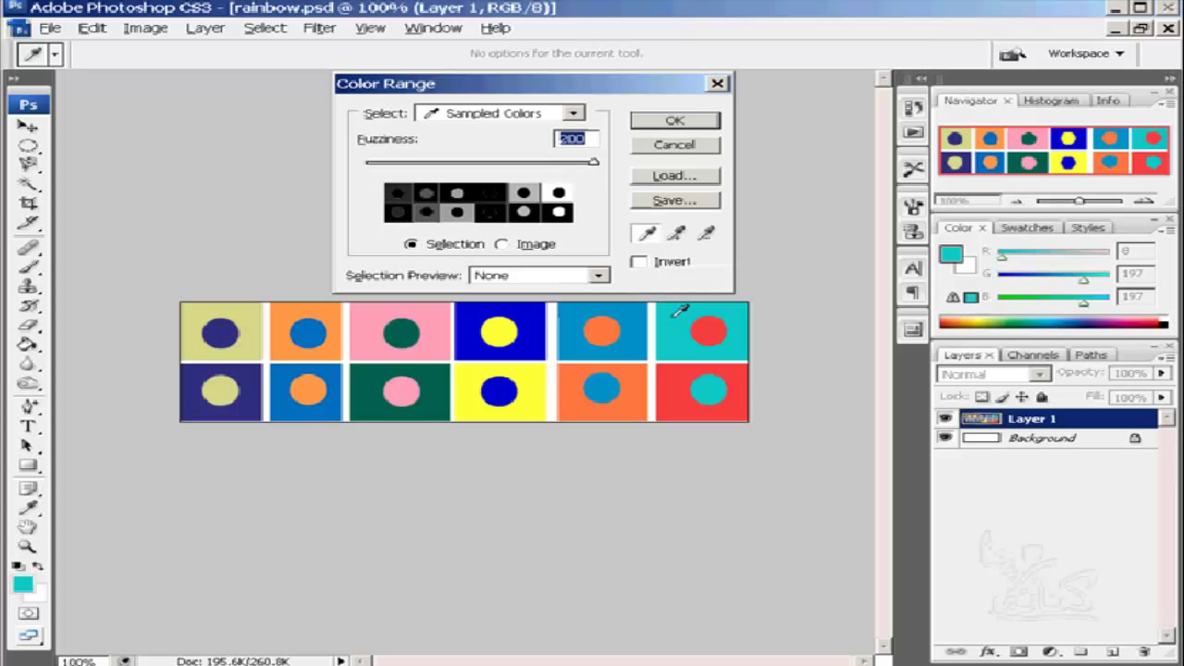
left_click(636, 312)
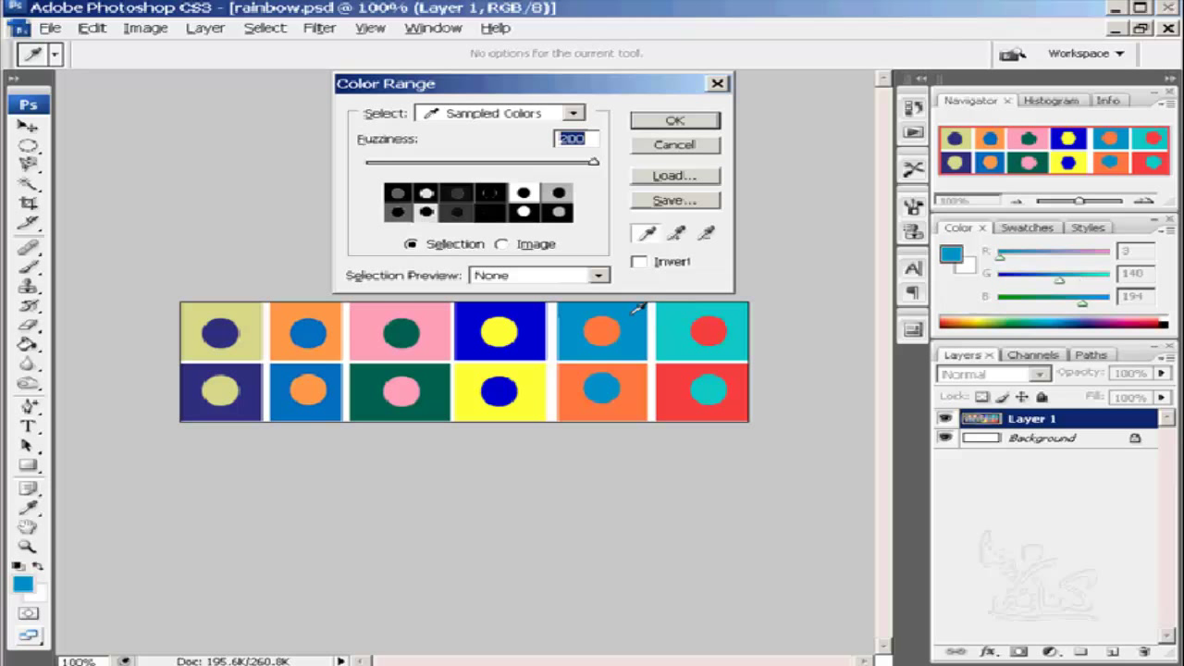
left_click(532, 312)
left_click(557, 310)
left_click(673, 121)
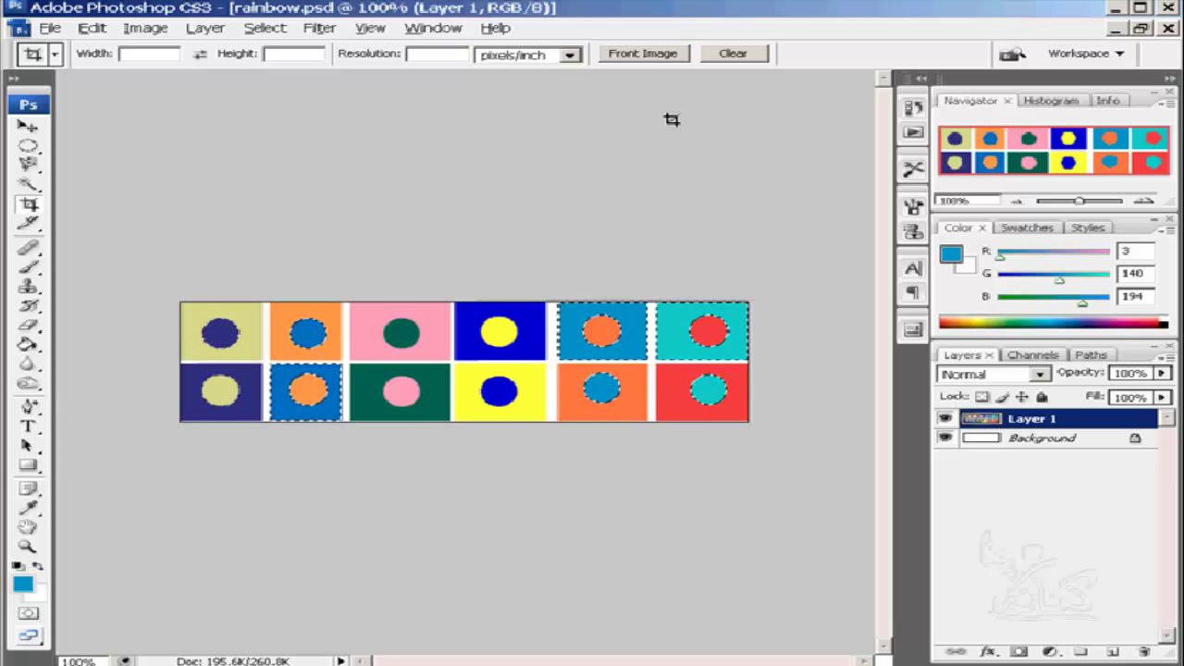
Step: Switch to the Magic Wand tool, keeping the medium-blue selection in place
left_click(28, 183)
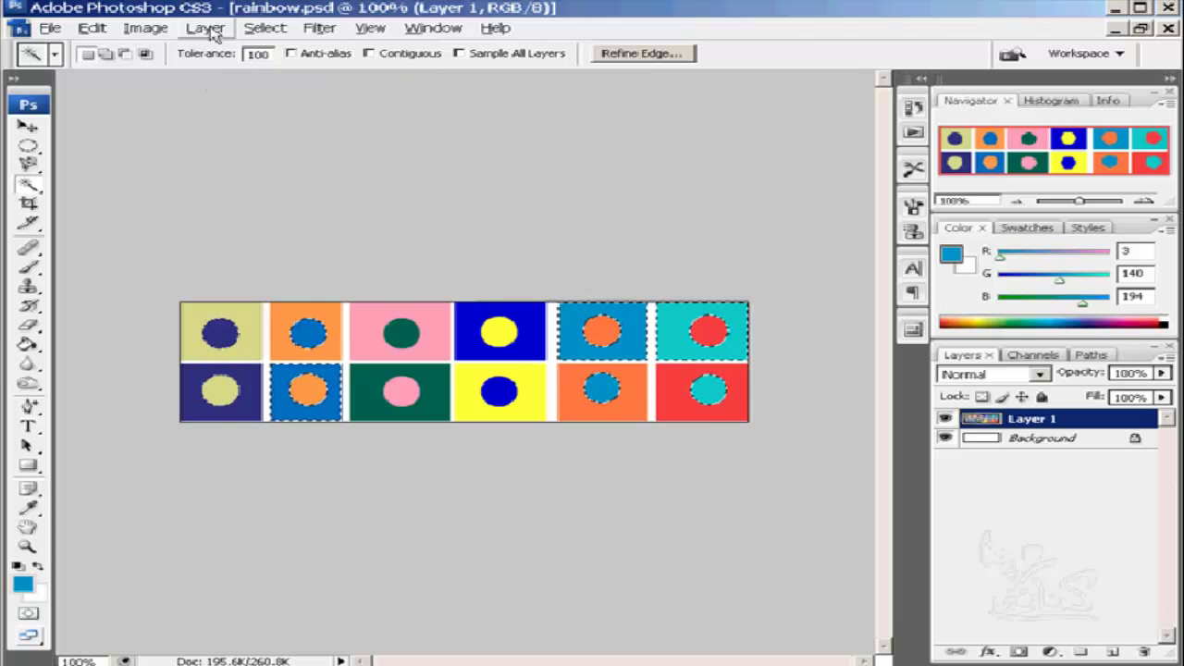
left_click(212, 34)
mouse_move(266, 27)
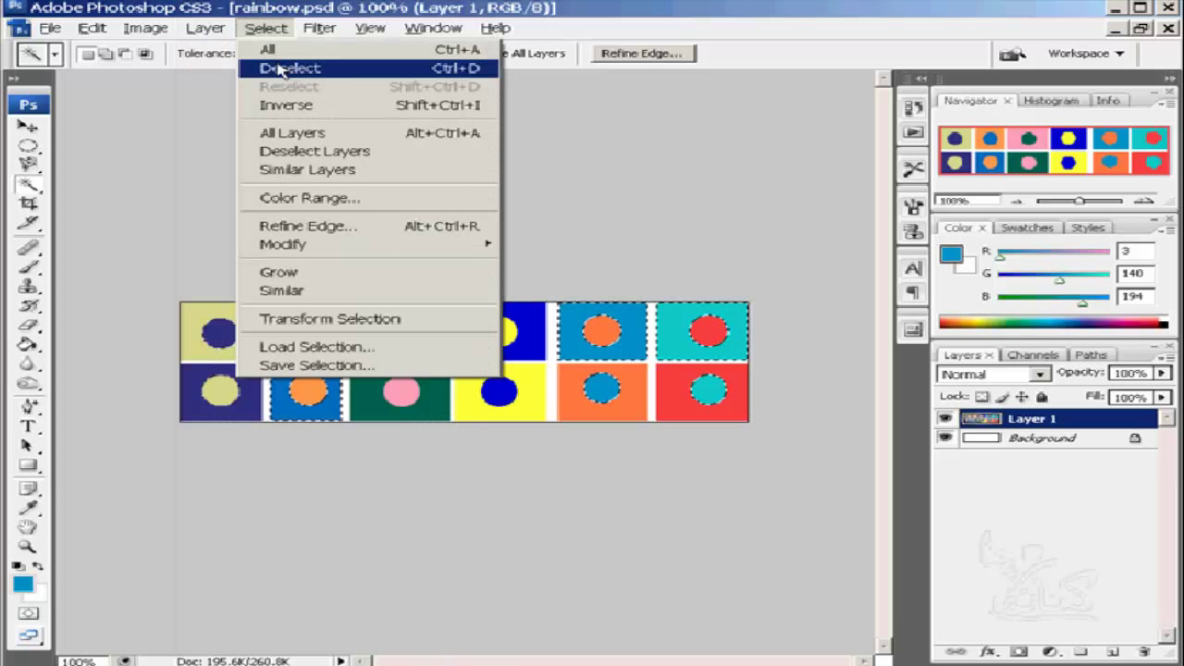
Step: Reapply Color Range with Fuzziness lowered to 78 for a narrower light-blue selection
left_click(396, 198)
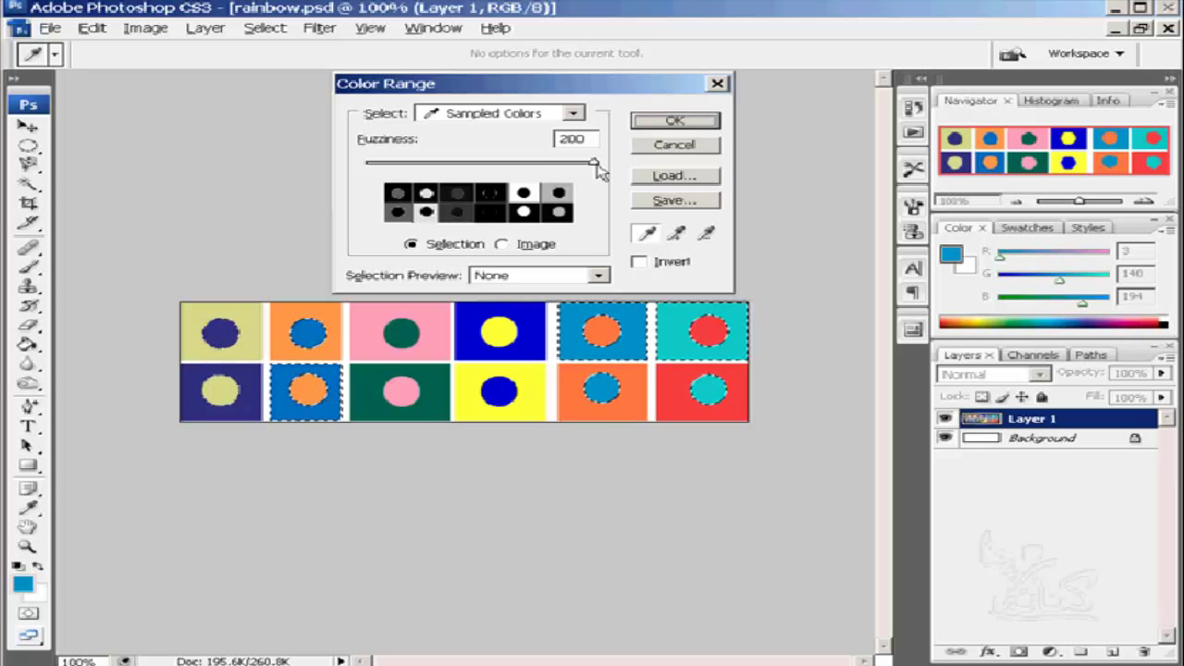
left_click_drag(597, 164, 455, 166)
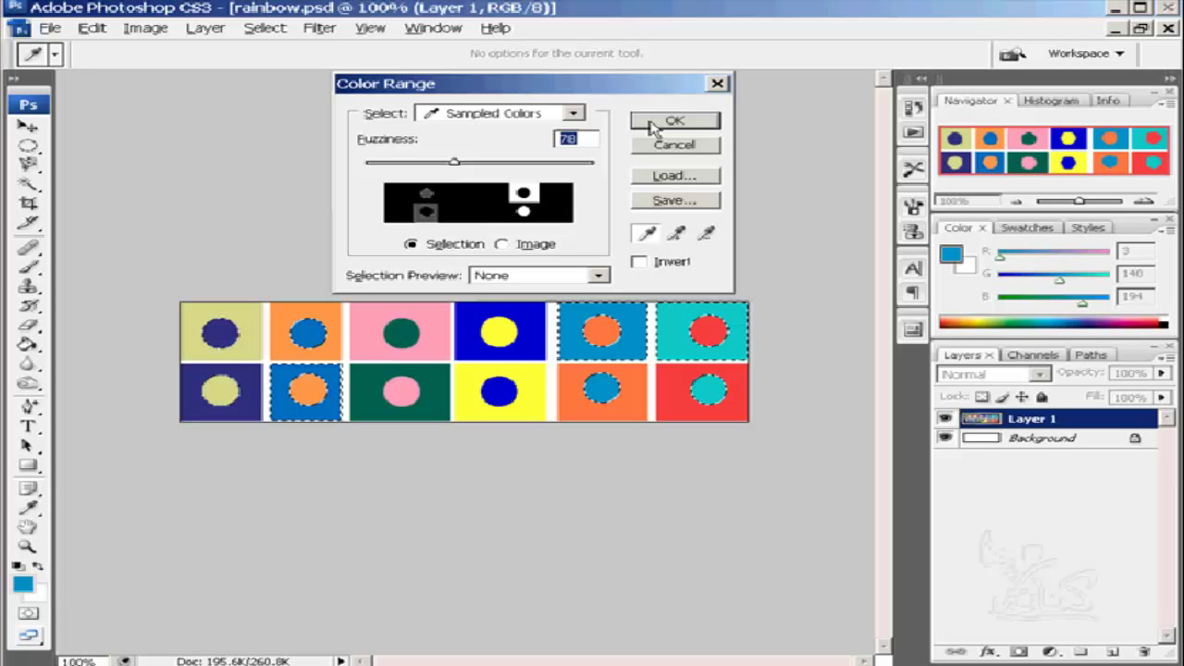
left_click(673, 121)
key("w")
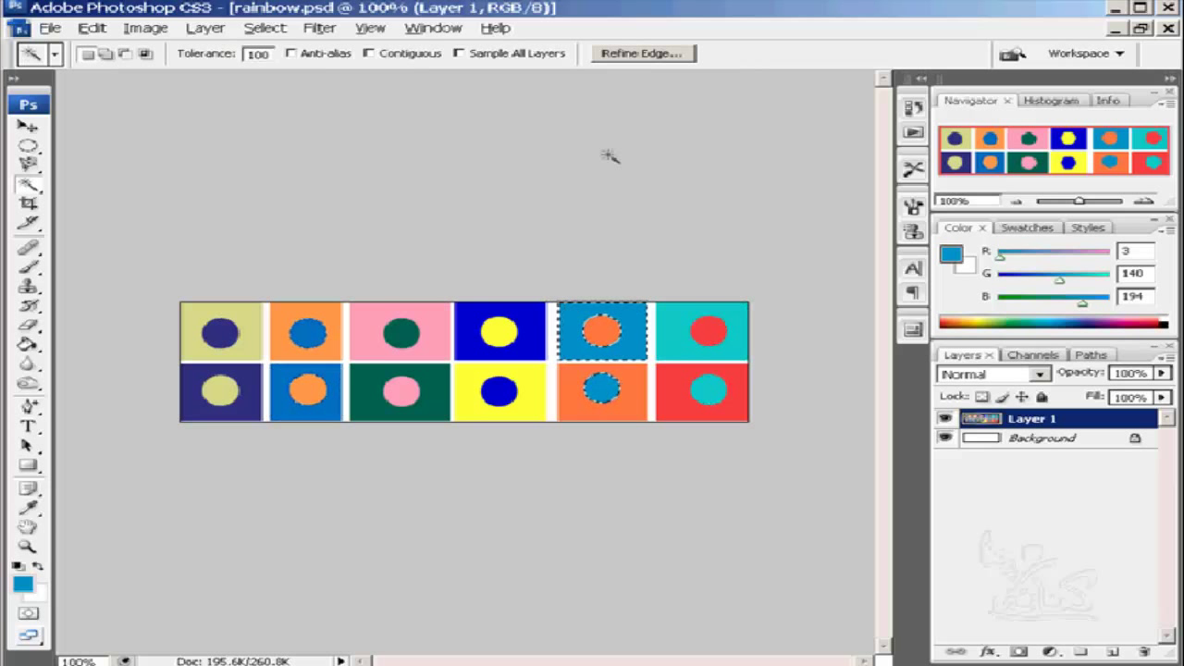
Step: Add the blue circle with the Magic Wand, then apply Color Range Reds, which selects nothing
left_click(307, 331, "shift")
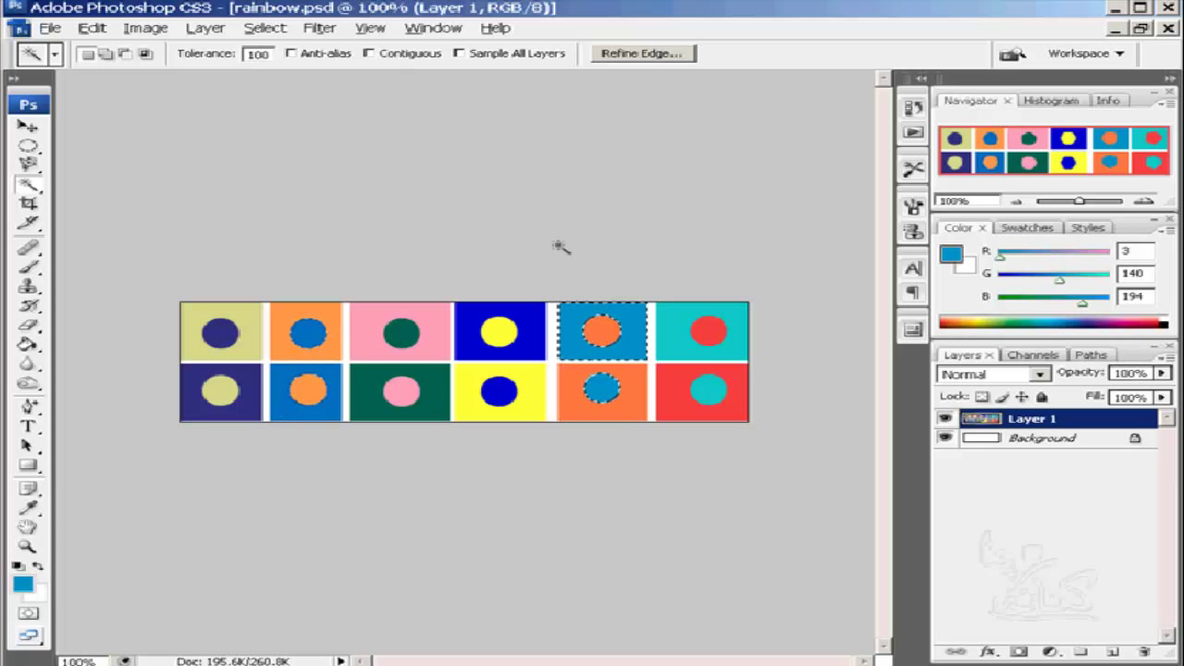
left_click(265, 29)
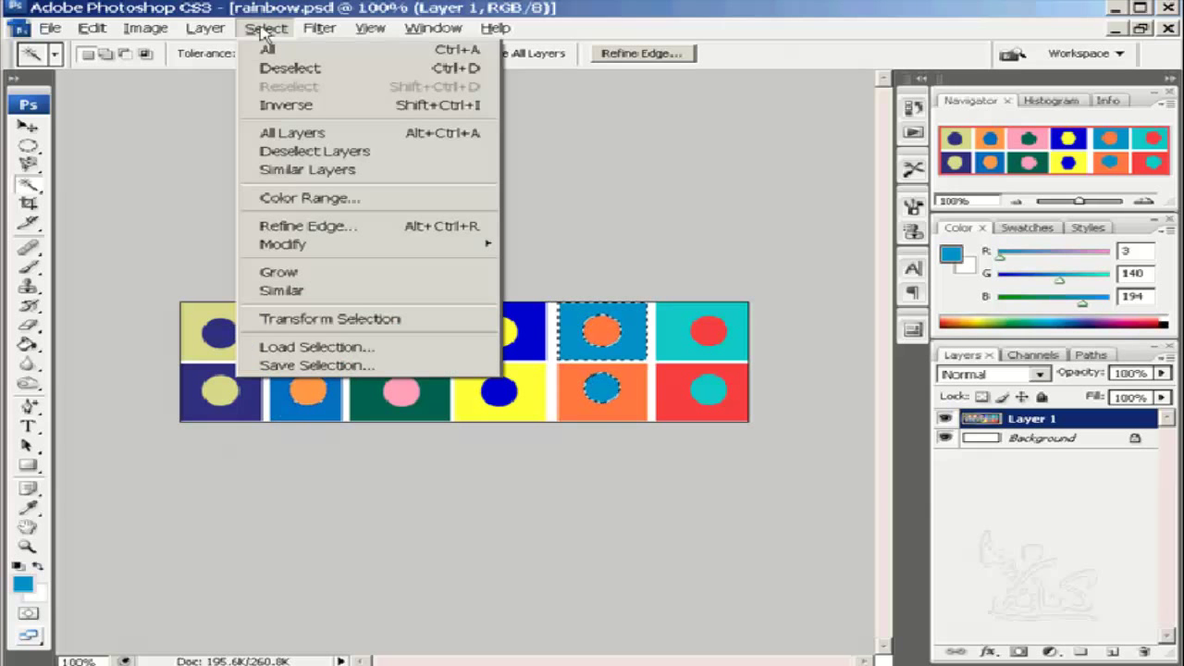
left_click(419, 200)
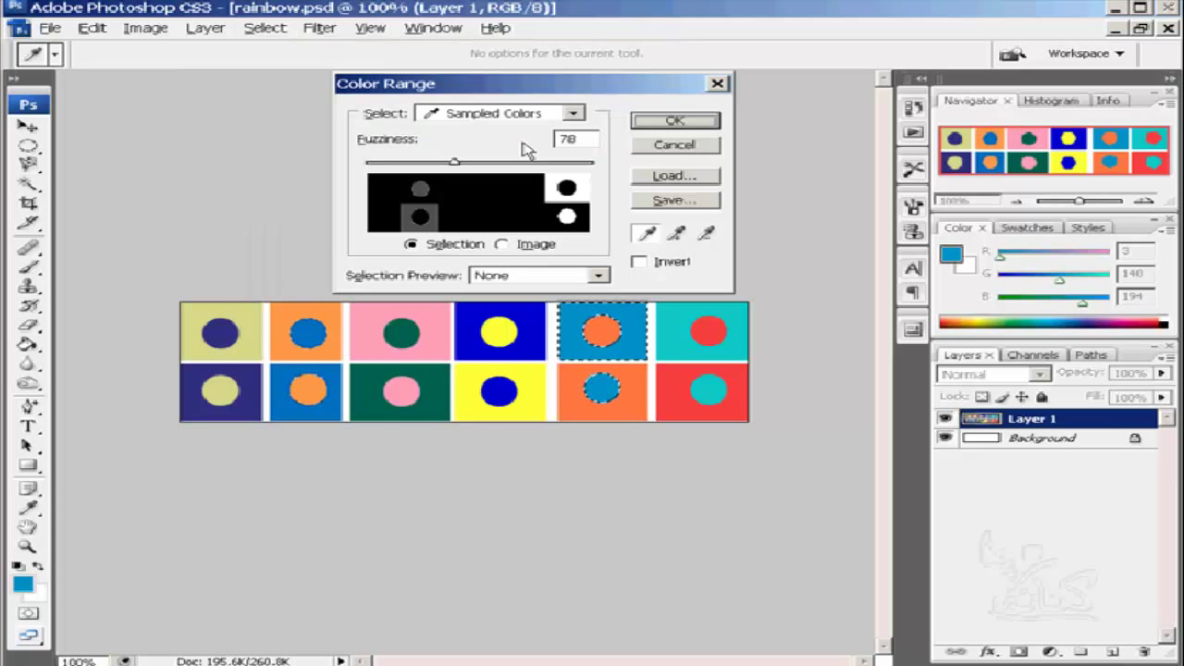
left_click(574, 114)
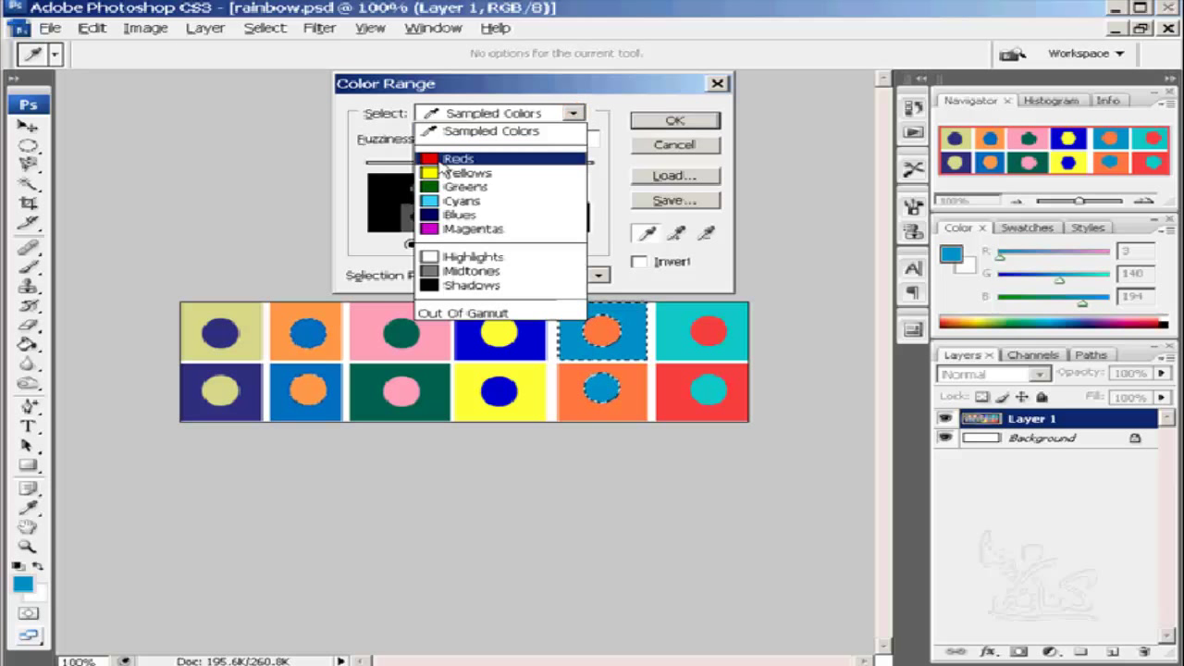
left_click(437, 159)
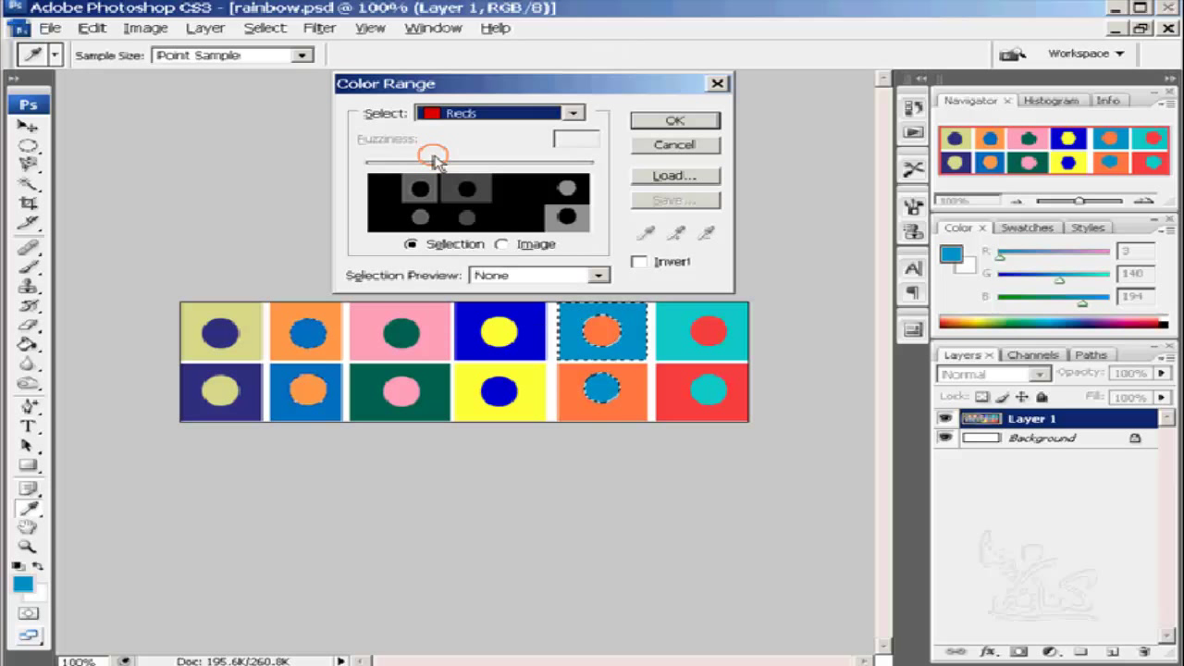
left_click(653, 128)
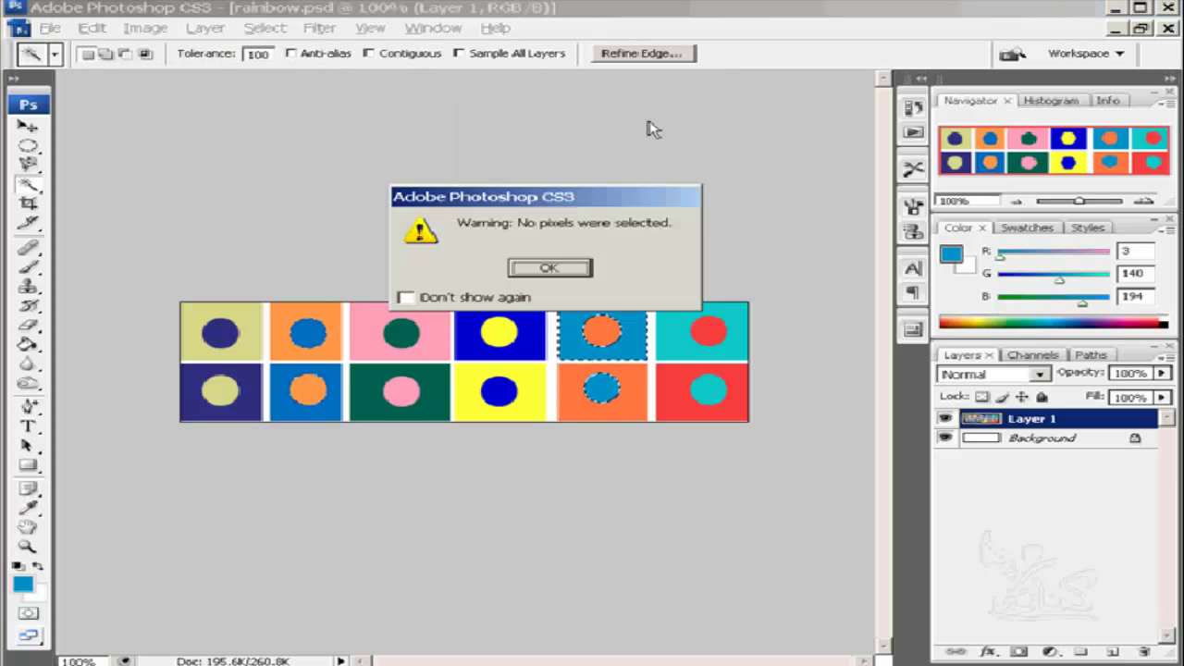
left_click(518, 267)
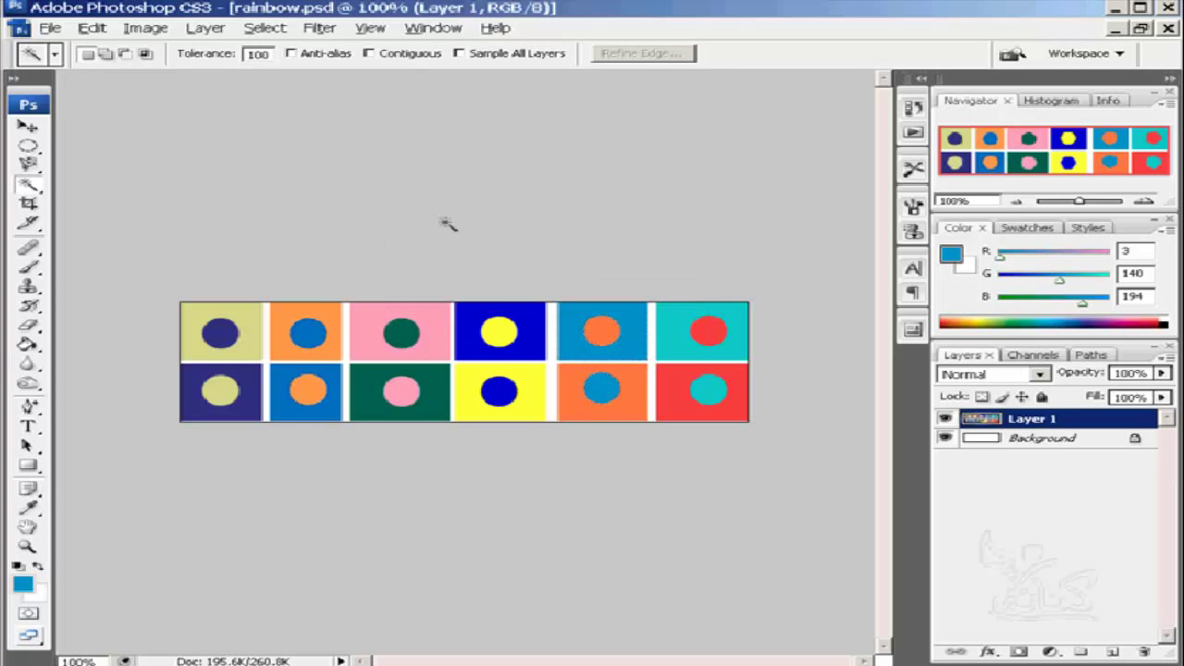
left_click(266, 28)
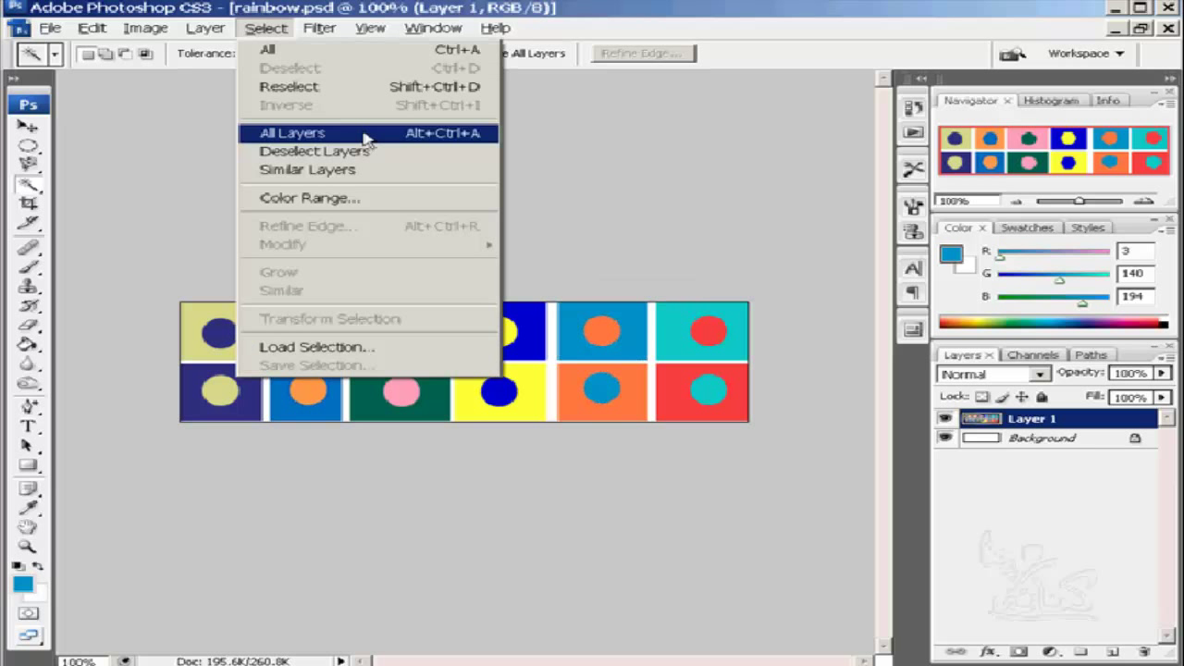
left_click(414, 198)
left_click(548, 116)
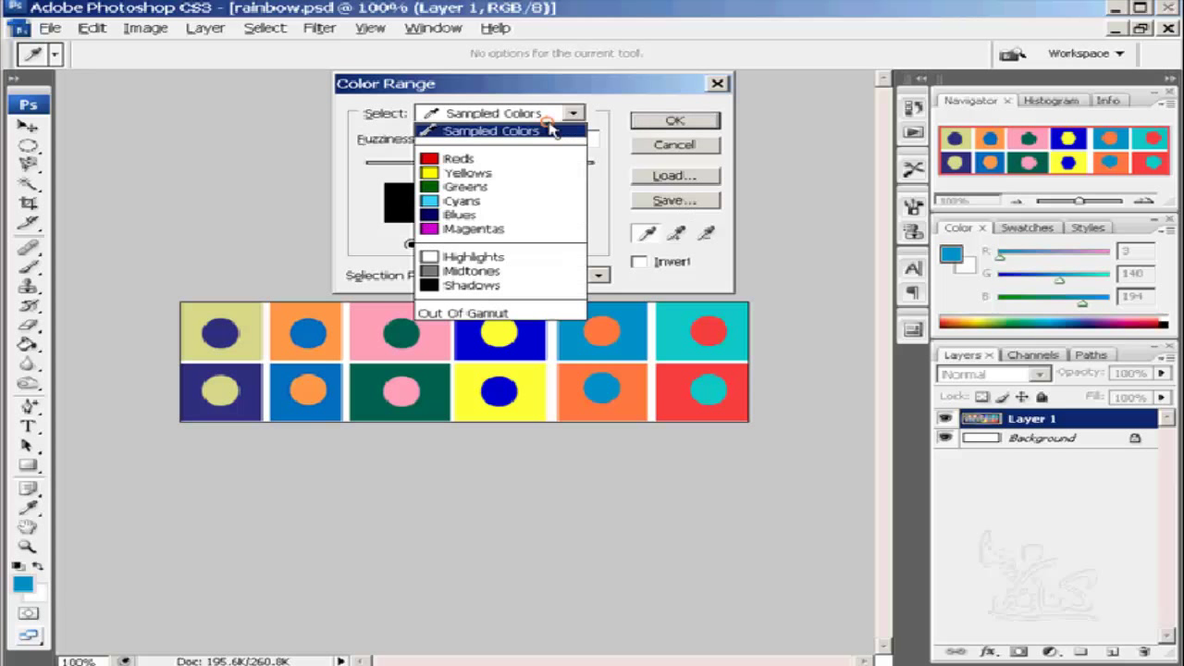
left_click(518, 158)
left_click(667, 120)
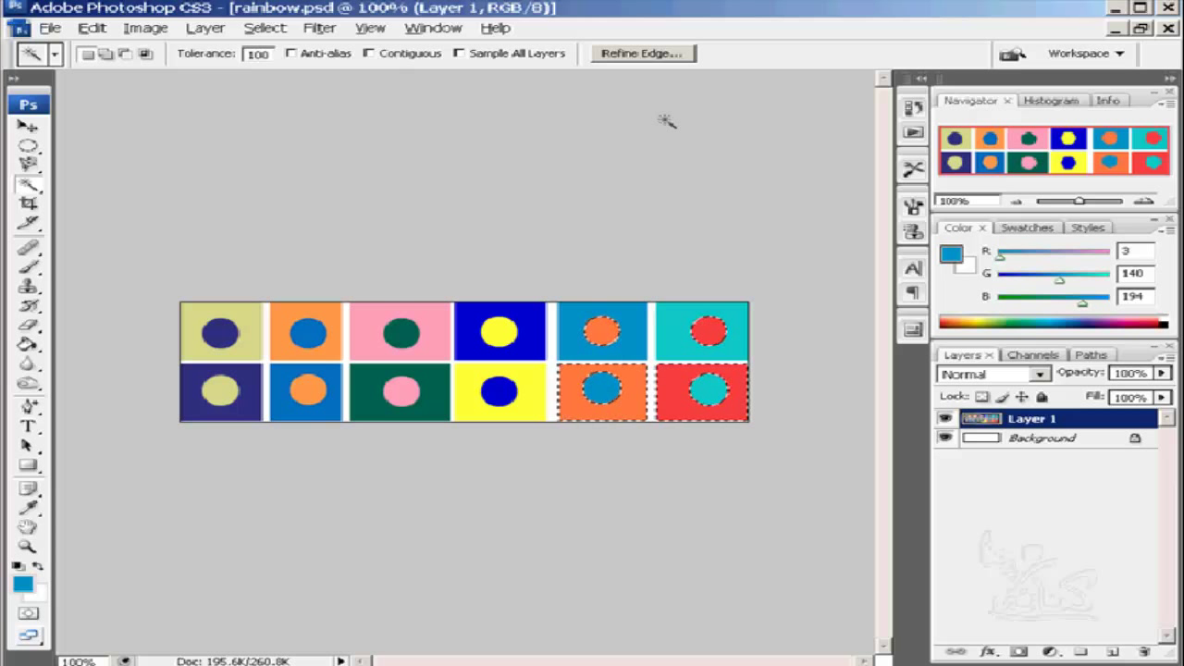
key("ctrl+d")
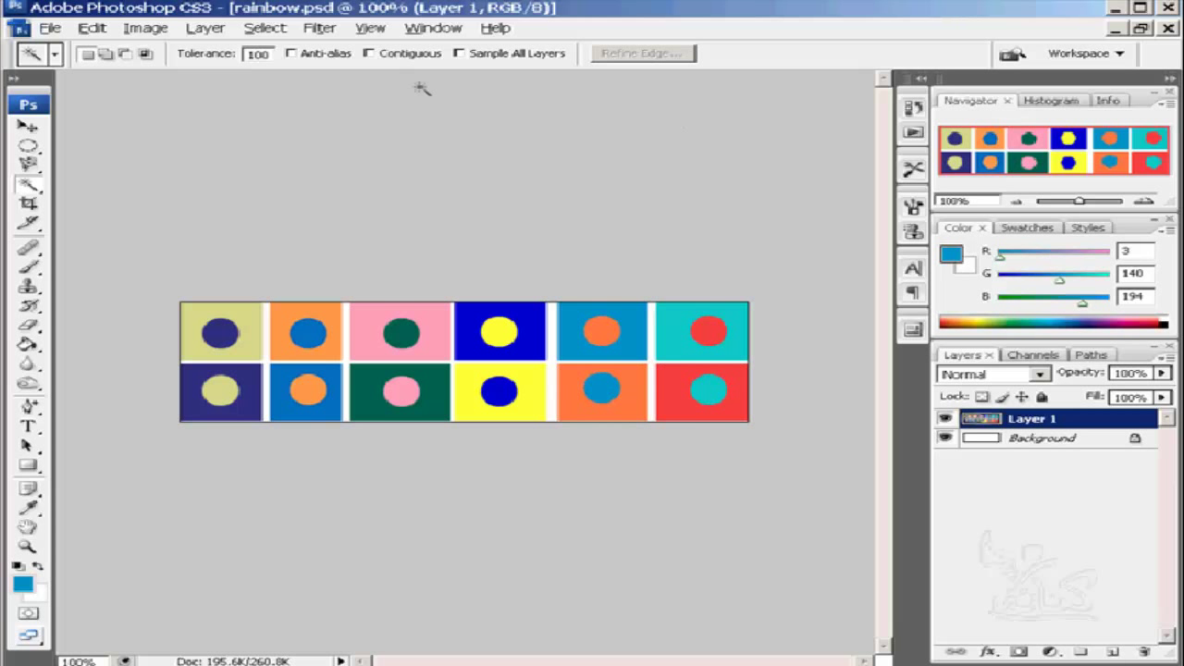
left_click(266, 28)
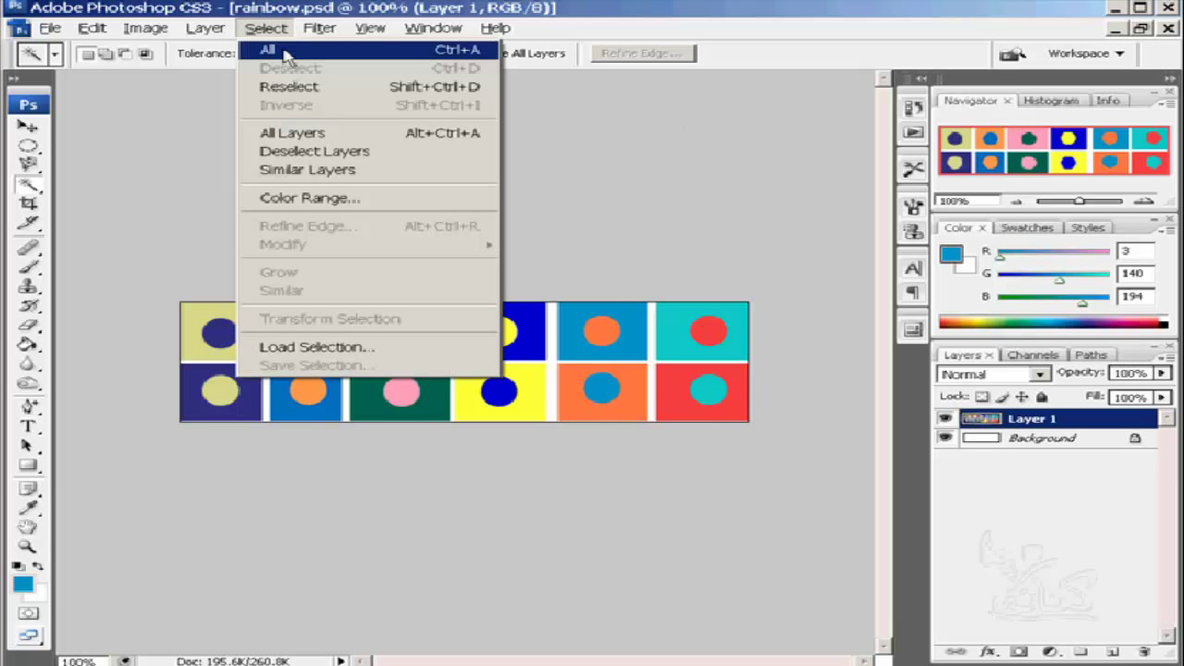
Step: Reopen Color Range, preview the Yellows preset, then return to Sampled Colors
left_click(425, 207)
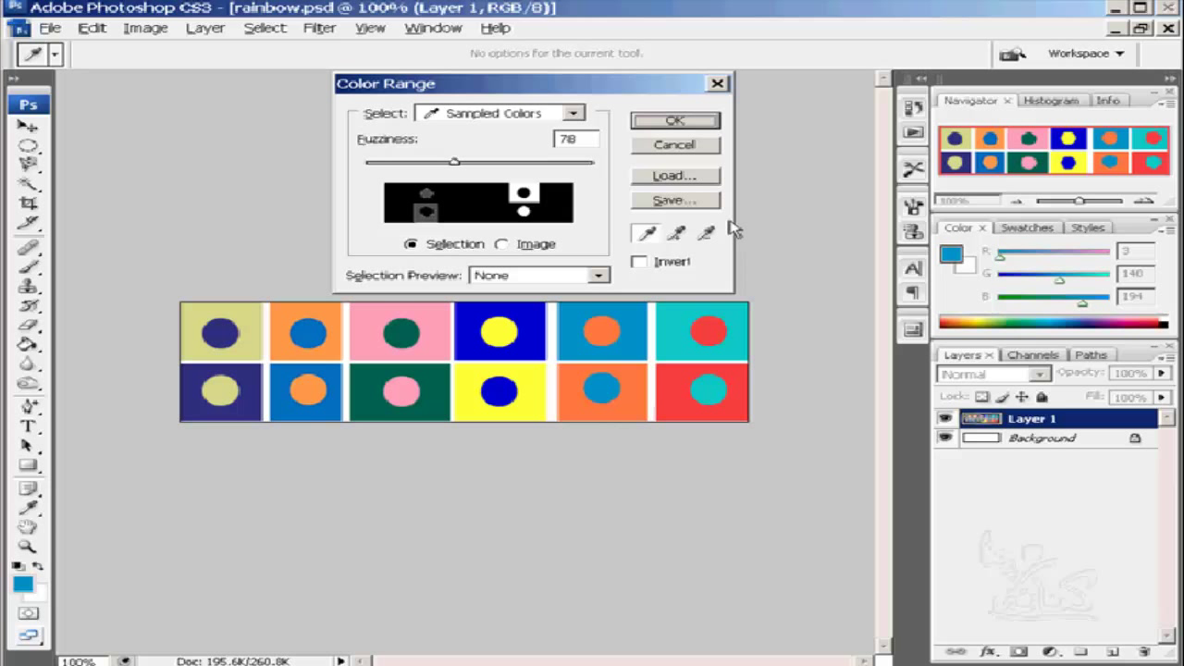
left_click(574, 115)
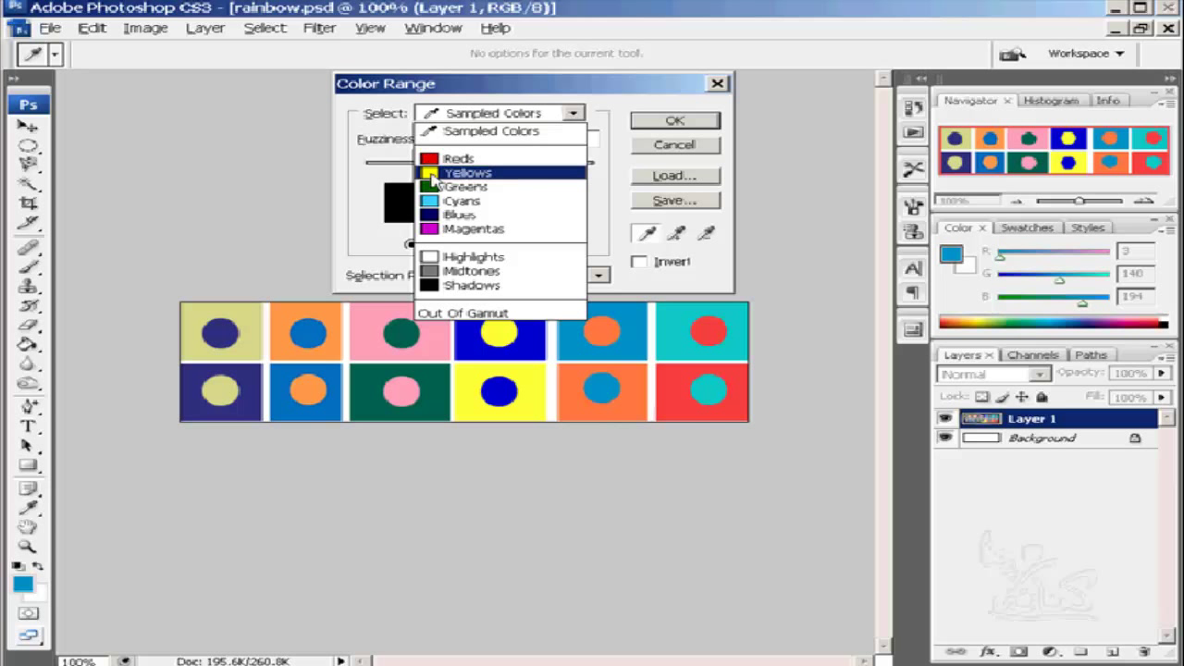
left_click(431, 176)
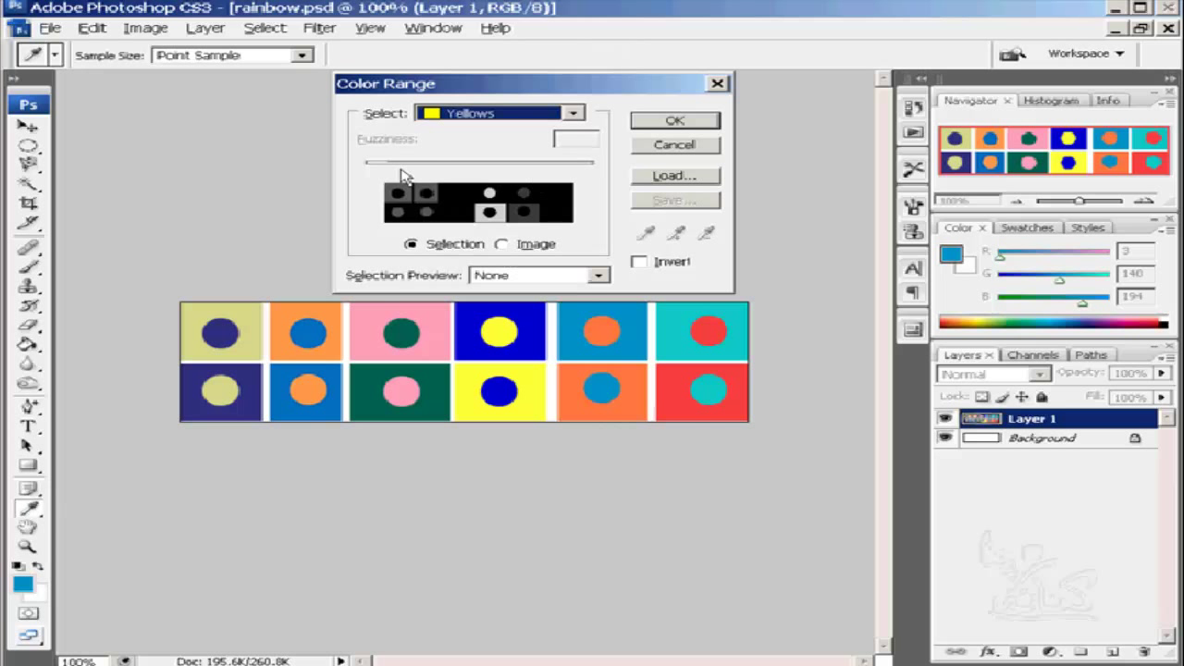
left_click(555, 115)
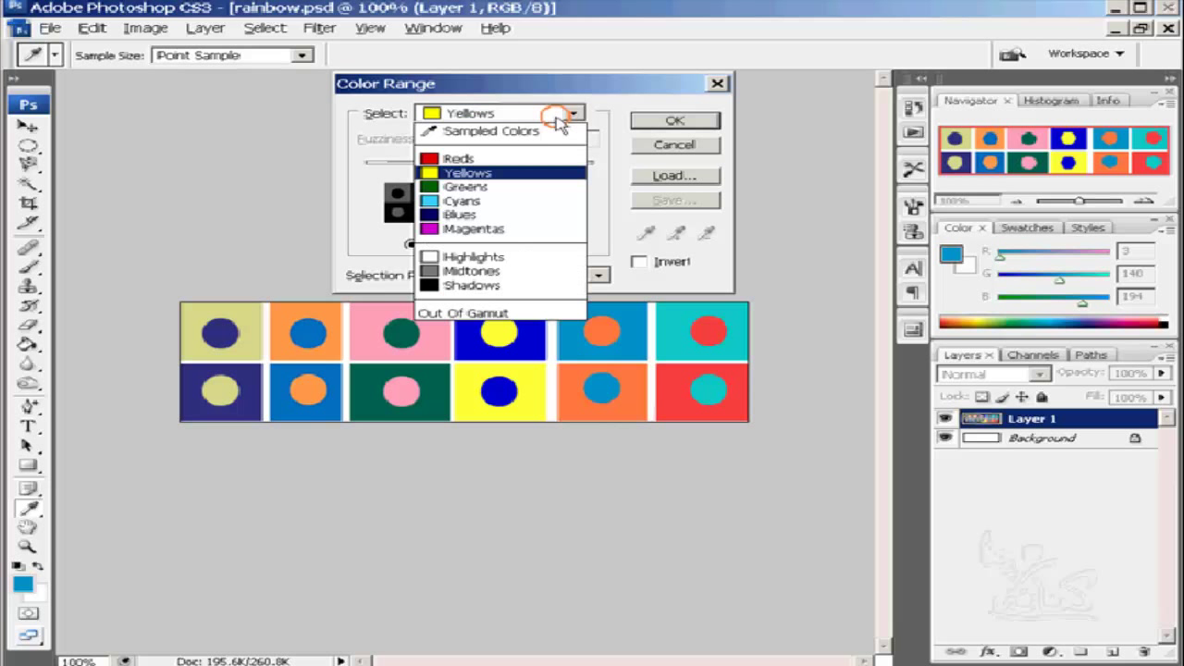
left_click(497, 131)
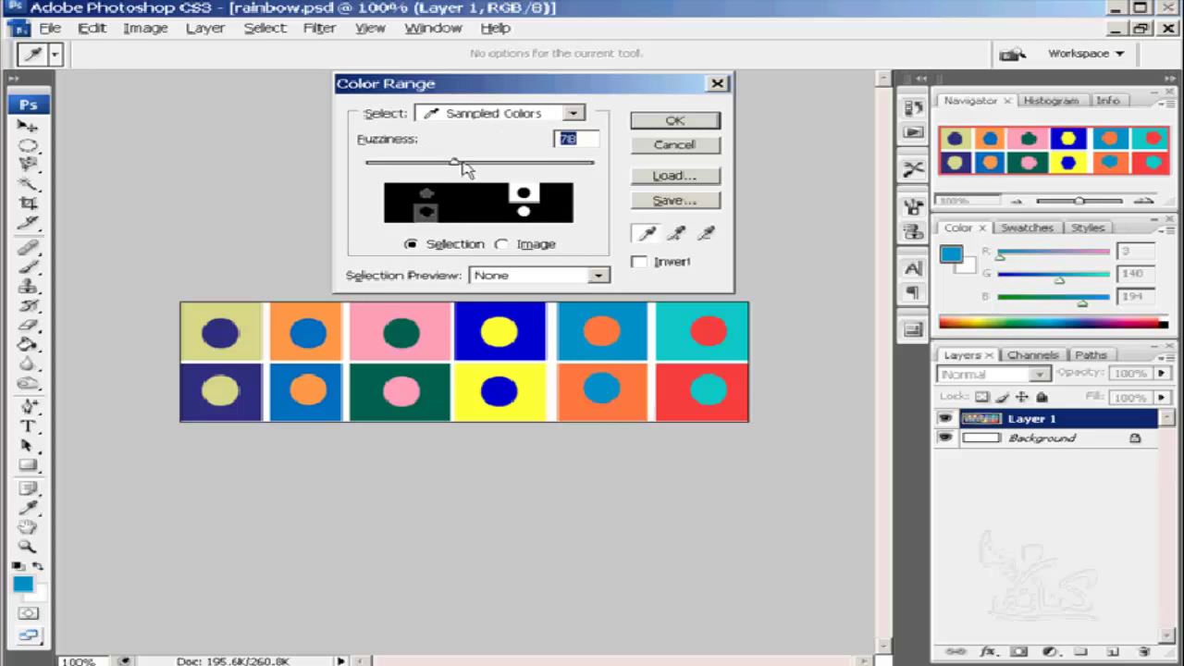
Step: Lower Fuzziness, sample the orange circle, add the red and yellow circles, and apply
mouse_move(456, 161)
left_mouse_down()
mouse_move(500, 165)
mouse_move(361, 167)
left_mouse_up()
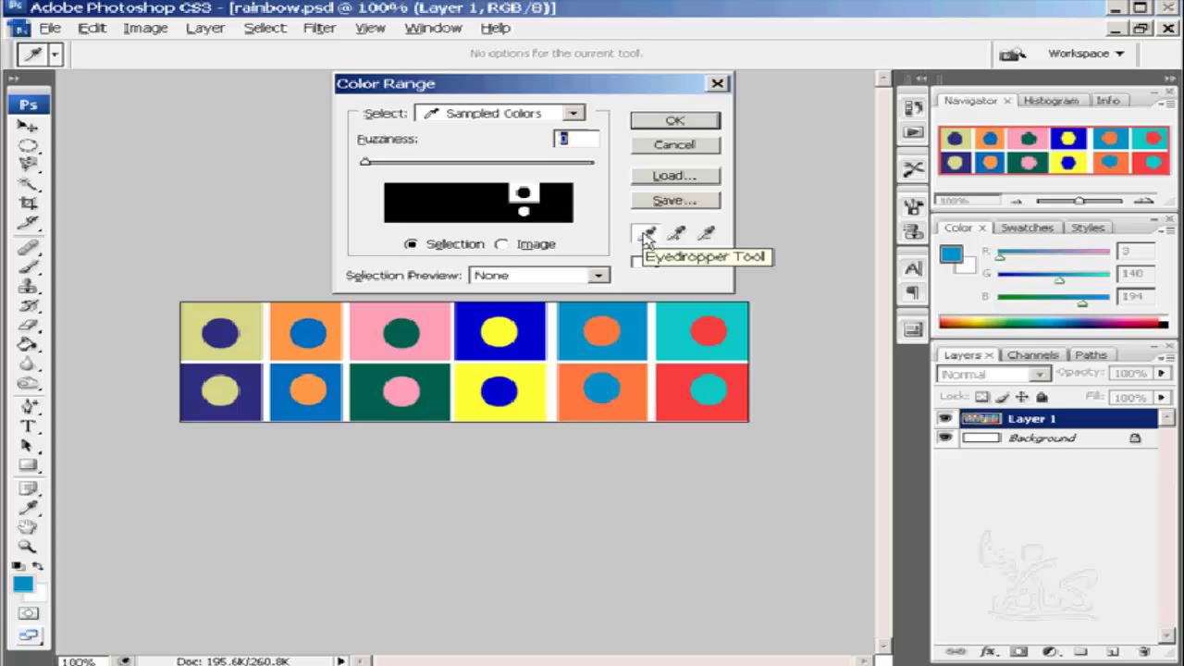
left_click(609, 324)
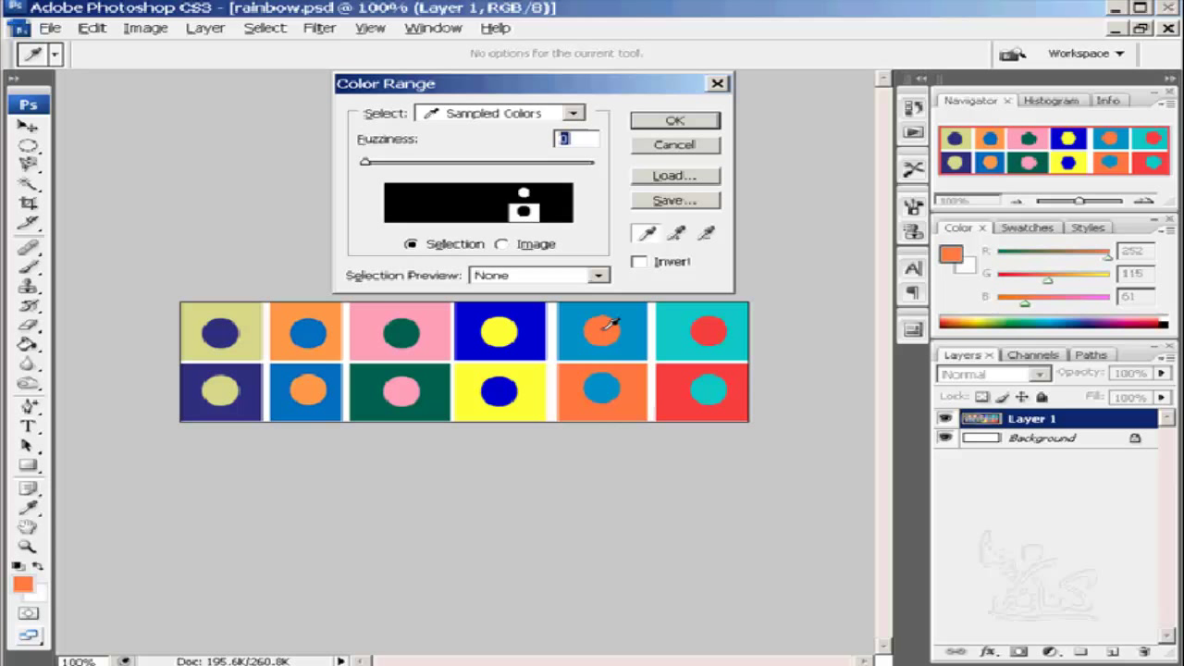
left_click(678, 236)
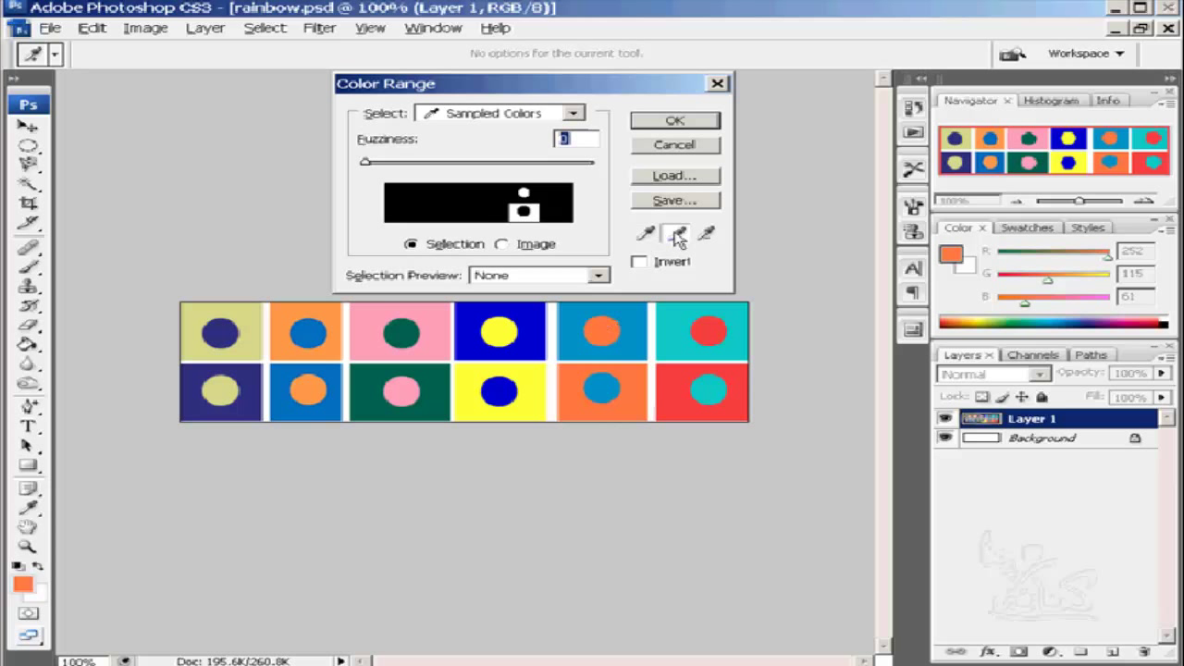
left_click(708, 326)
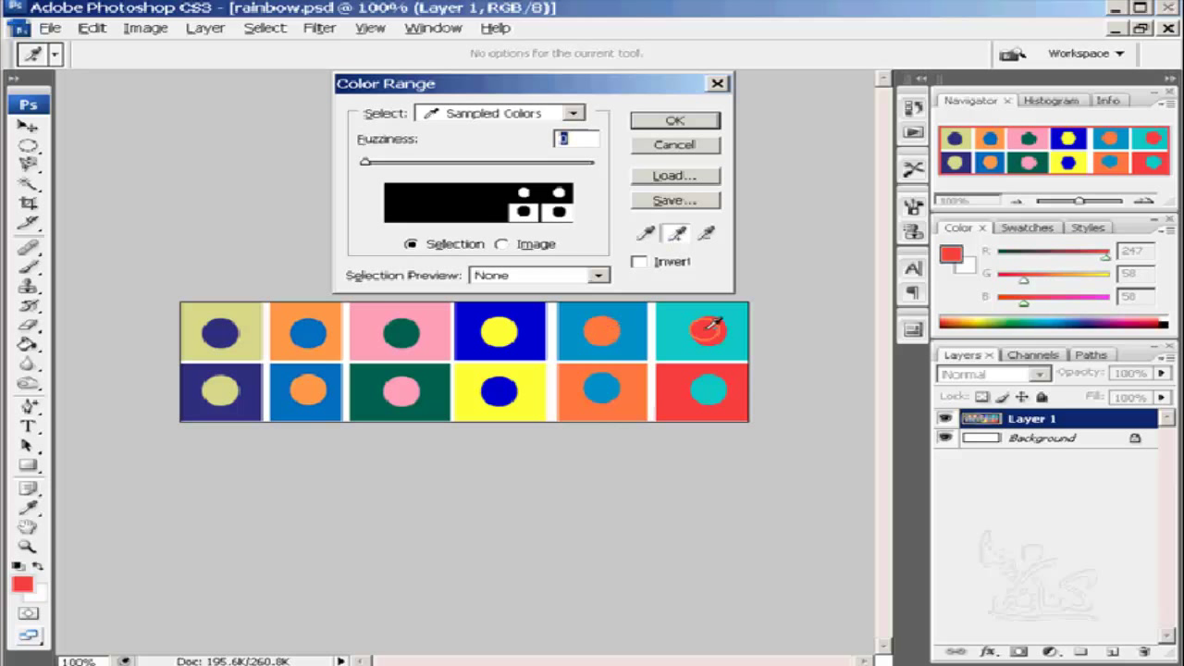
left_click(504, 326)
left_click(675, 145)
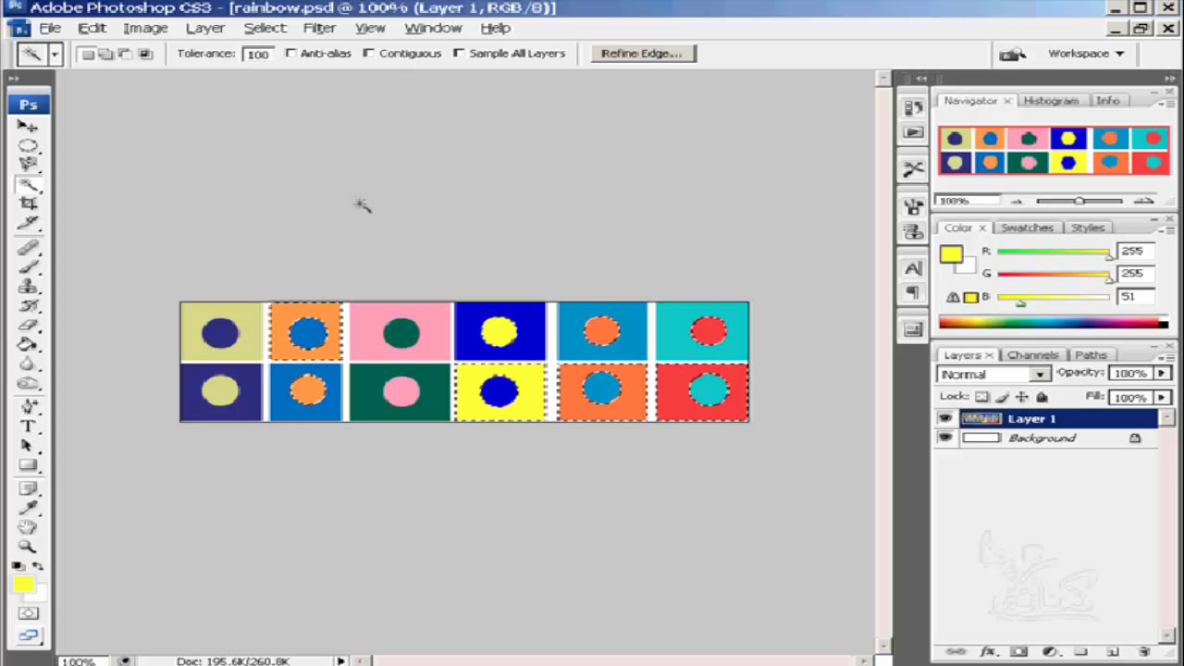
Step: Invert the selection and delete it from Layer 1, leaving only orange, red and yellow
left_click(265, 29)
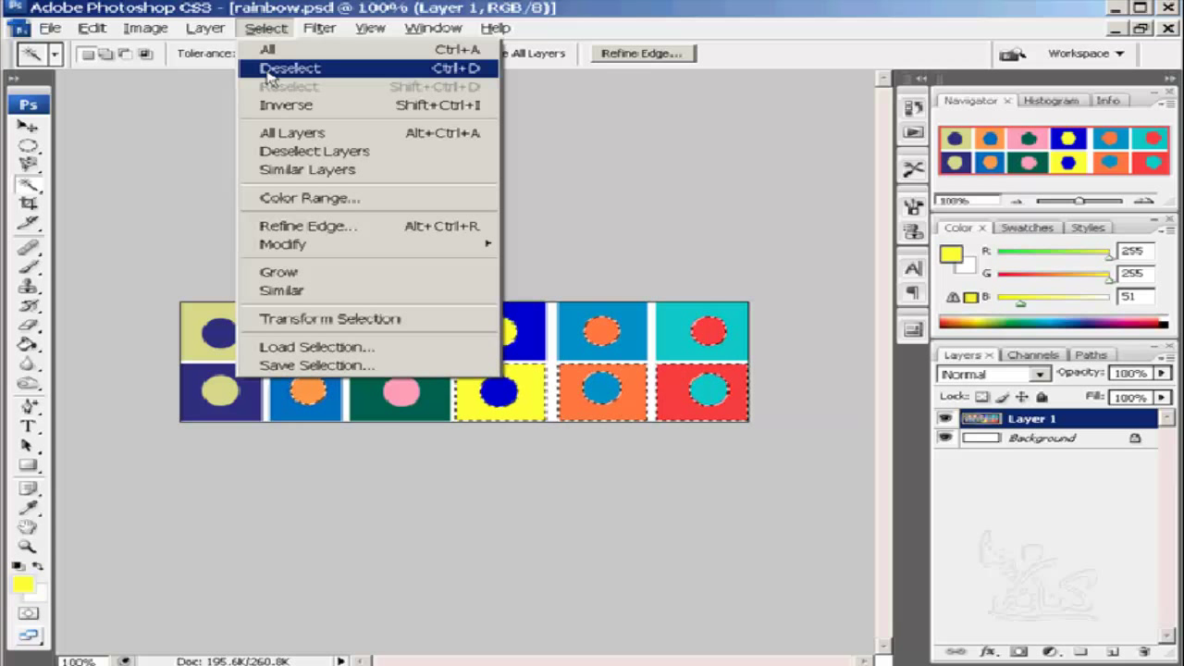
left_click(361, 106)
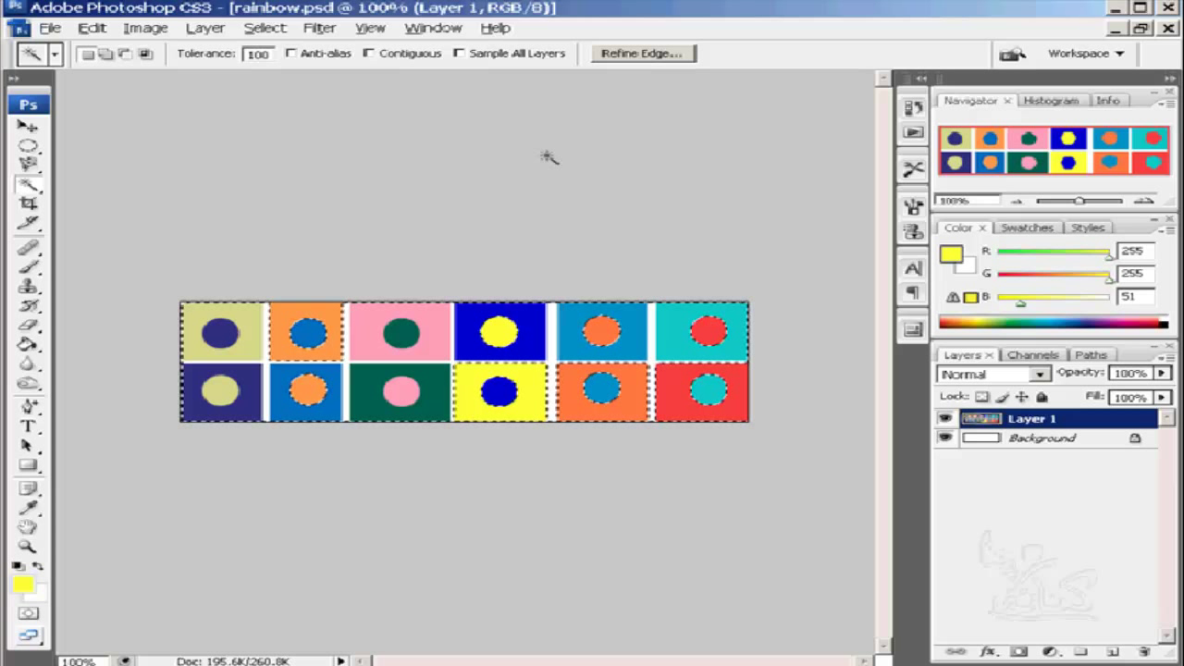
key("Delete")
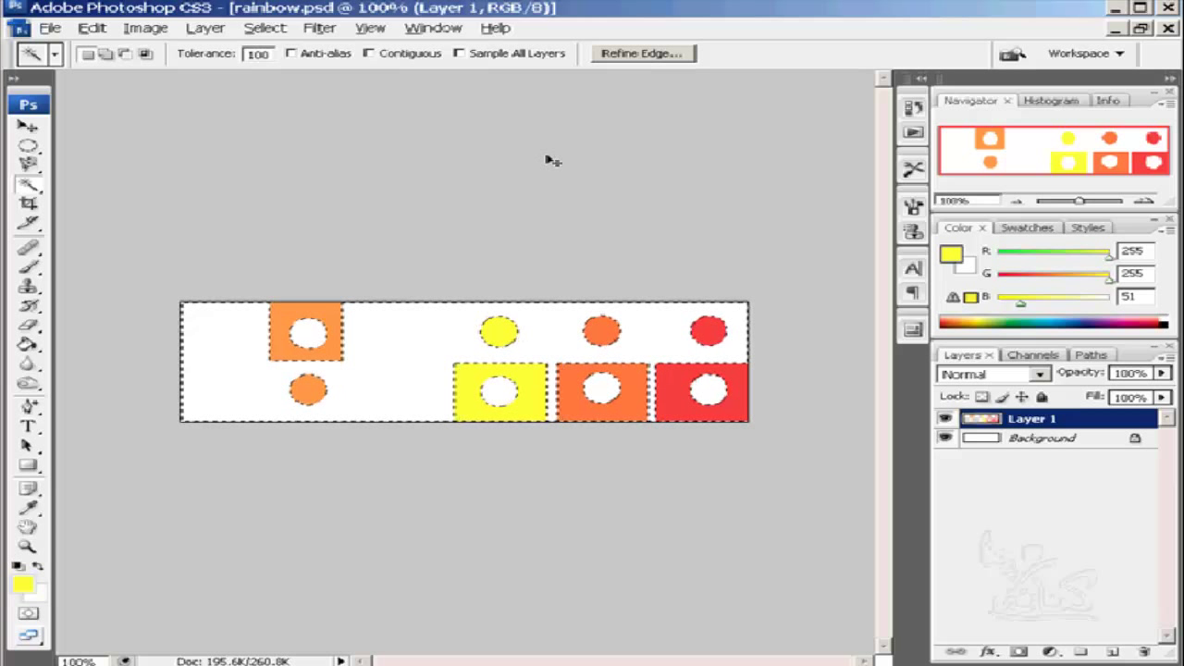
left_click(913, 108)
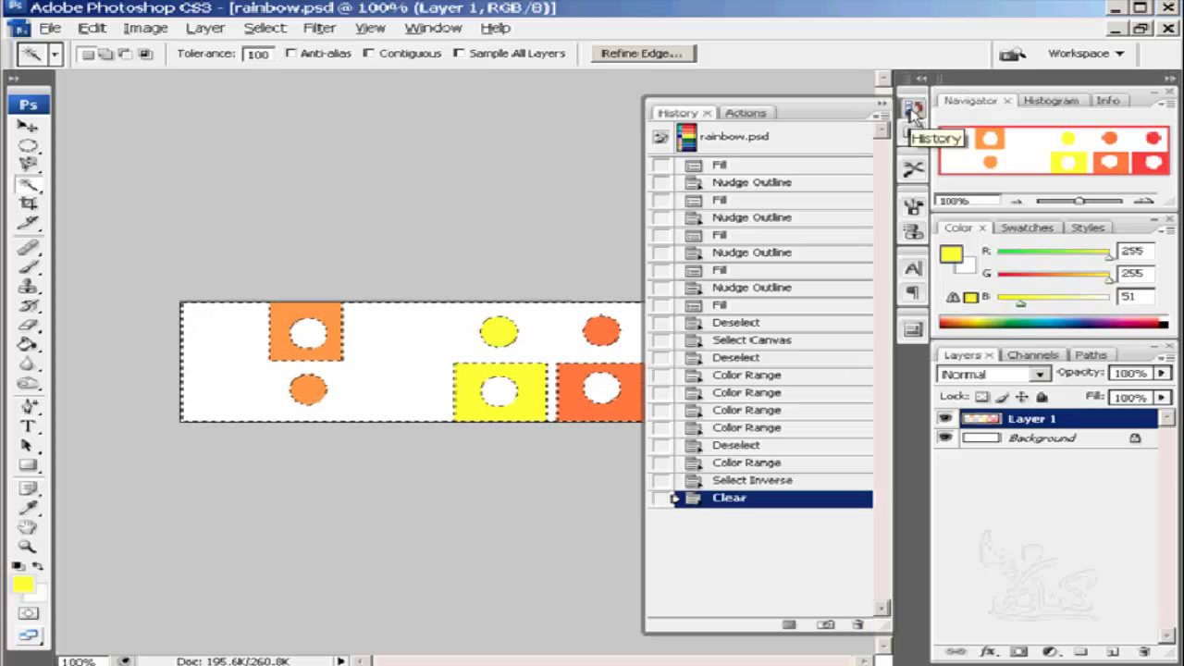
Step: Step back in History to before the colour range selection and deletion, then close History
left_click(751, 462)
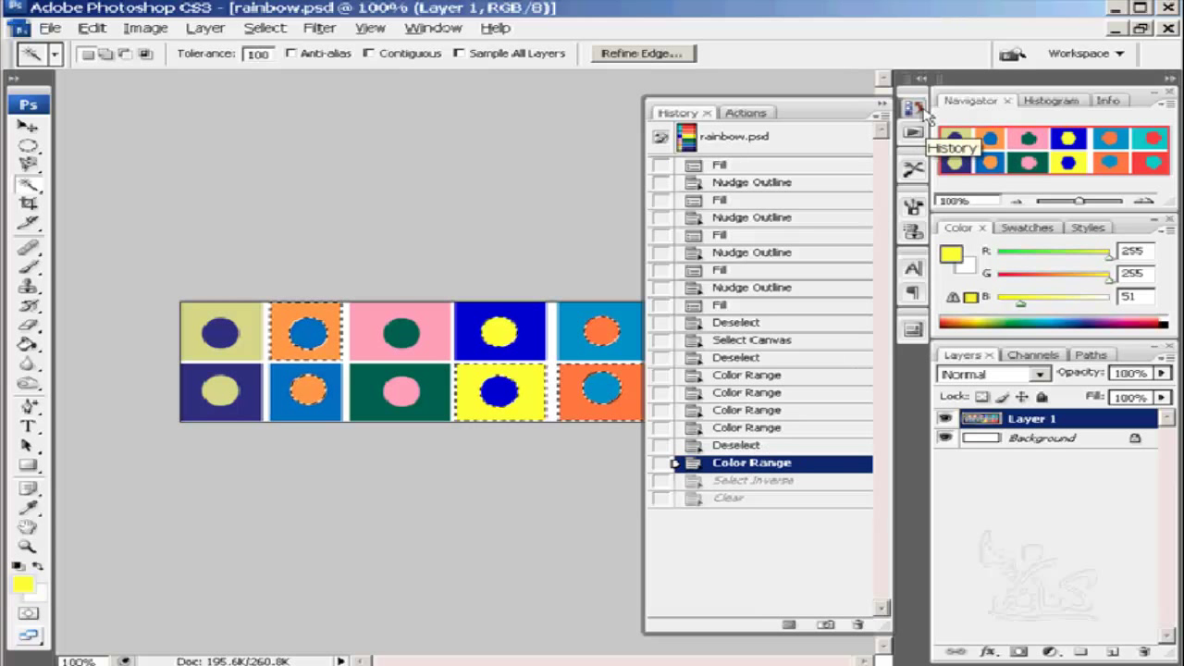
left_click(760, 447)
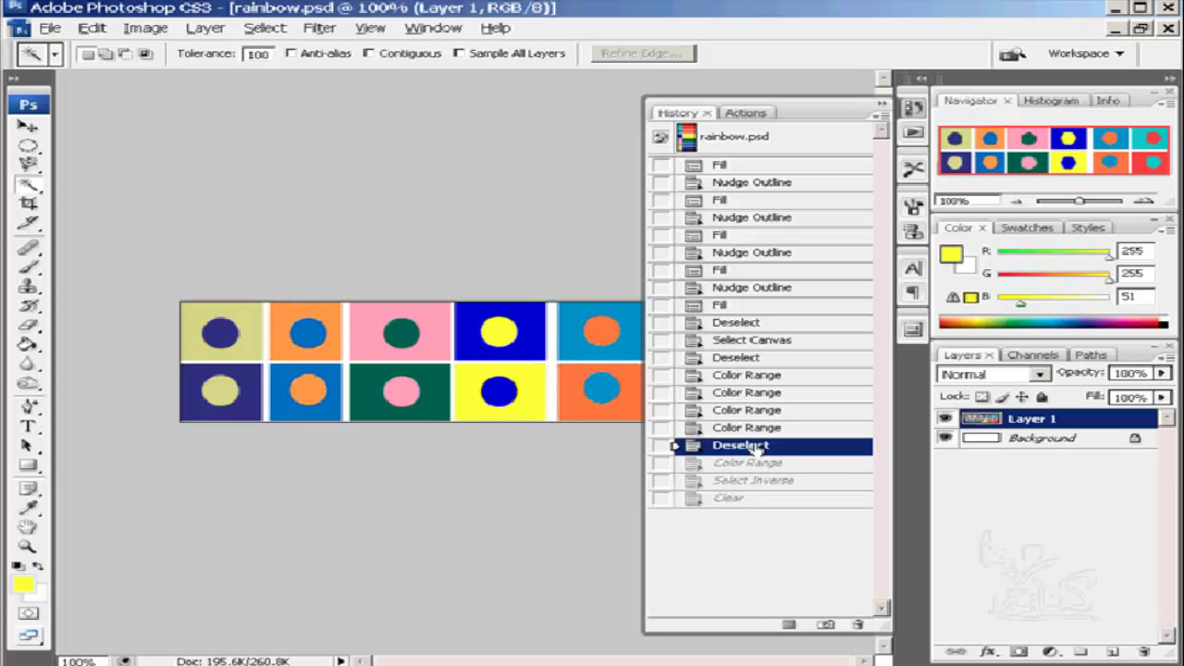
left_click(916, 109)
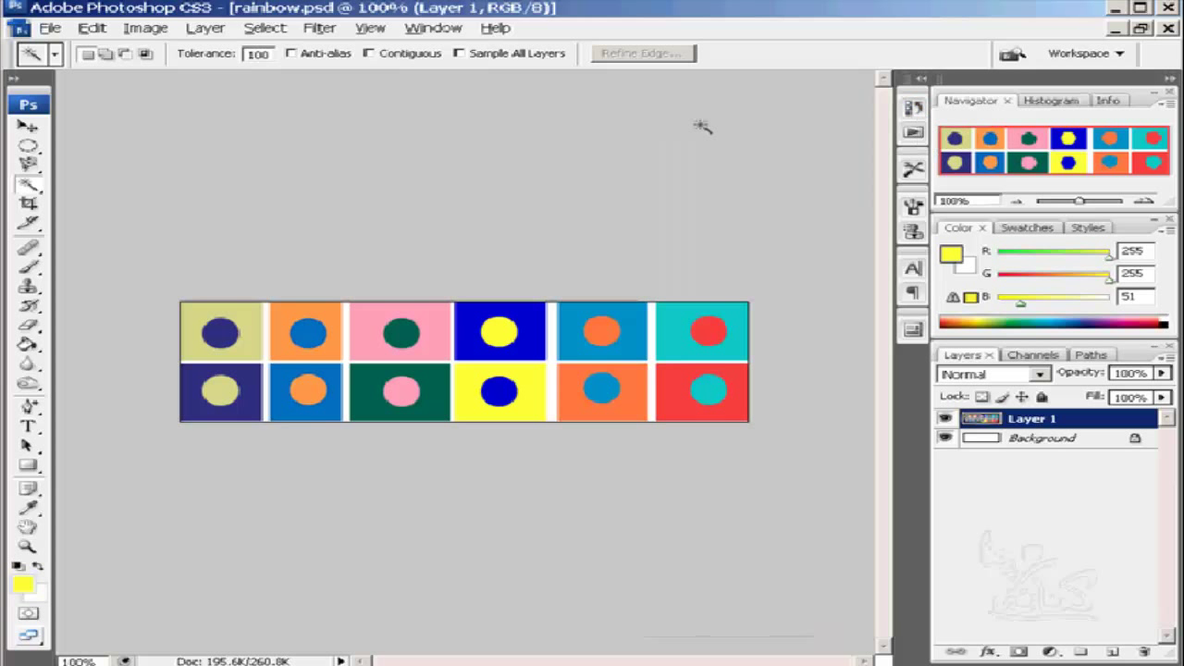
left_click(277, 32)
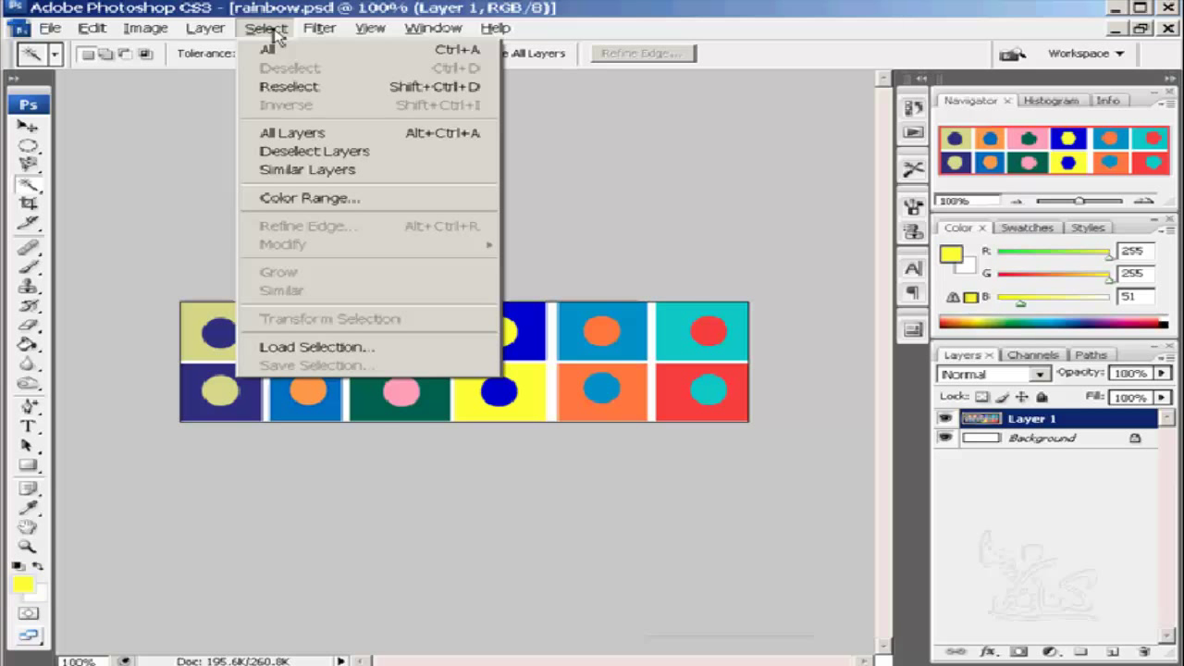
Step: Reopen Color Range with Selection Preview kept at None
left_click(427, 200)
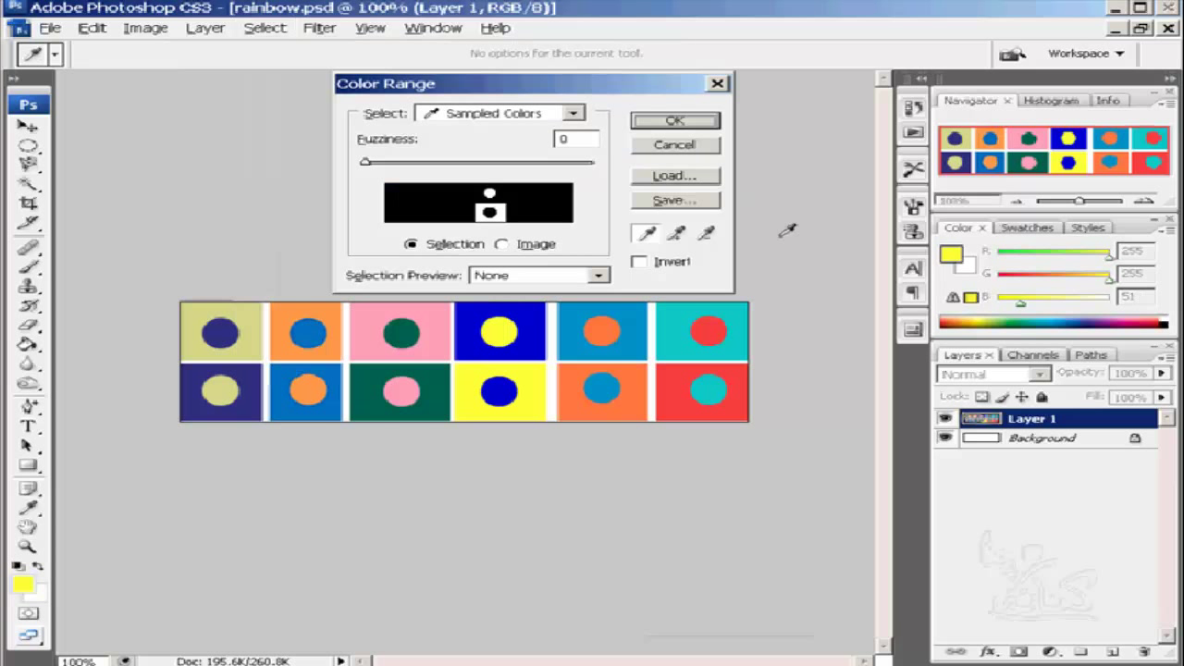
left_click(600, 275)
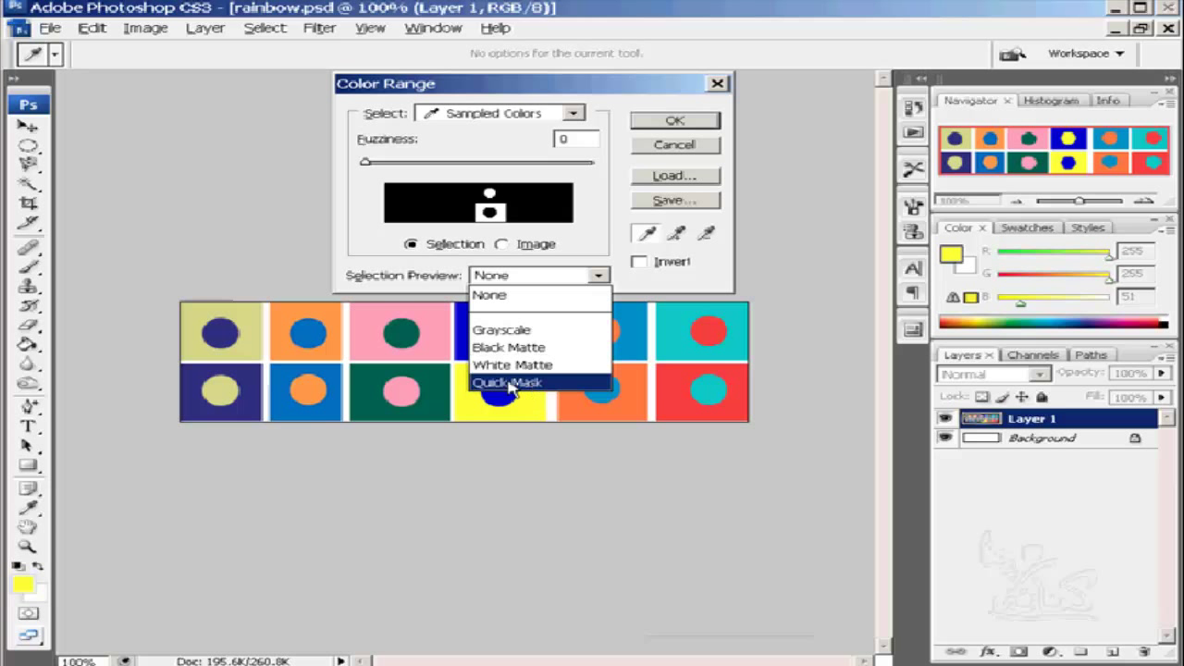
left_click(507, 296)
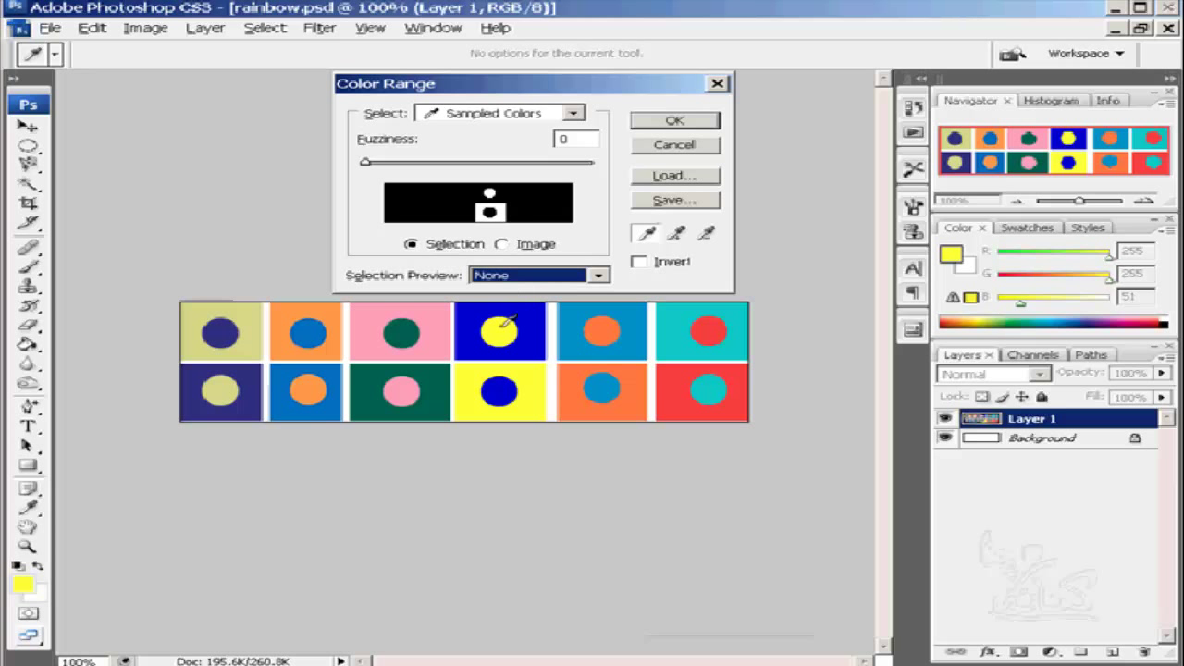
Step: Add dark green and navy to the sample, then subtract khaki and the blue circle
left_click(674, 234)
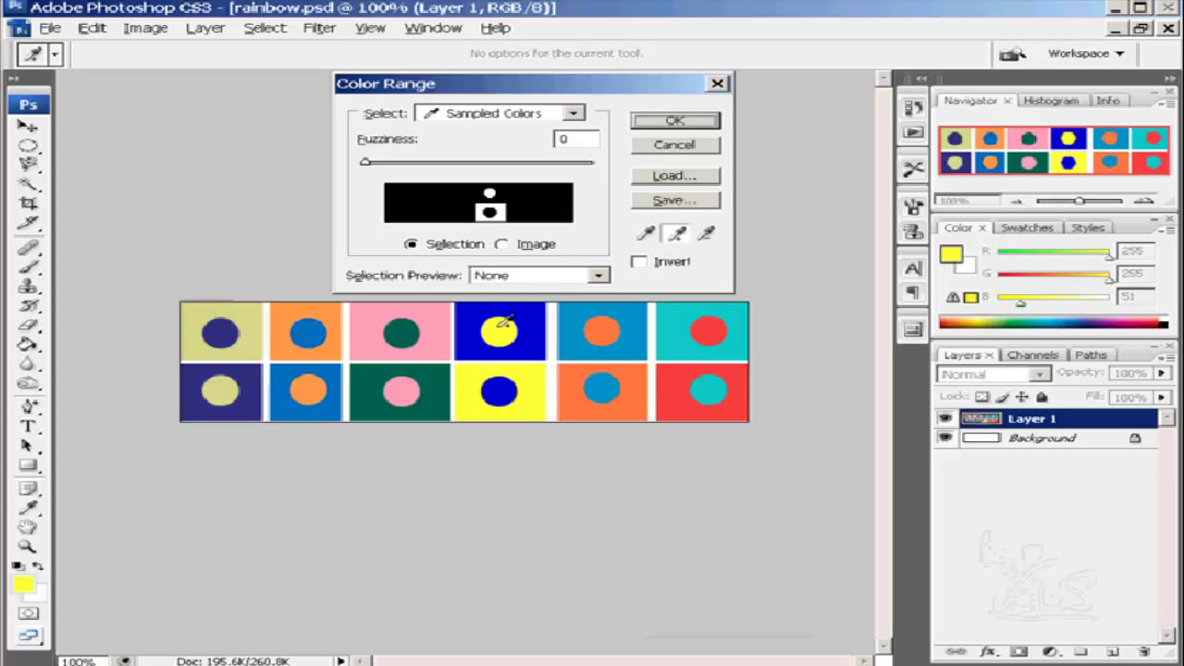
left_click(400, 333)
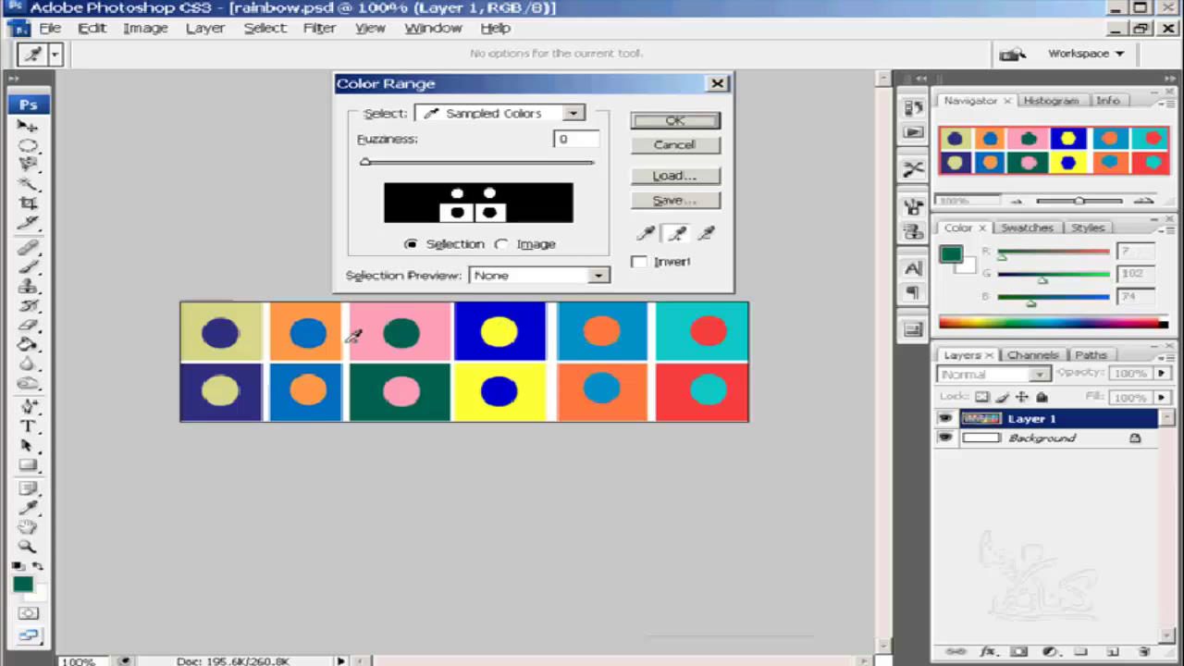
left_click(212, 331)
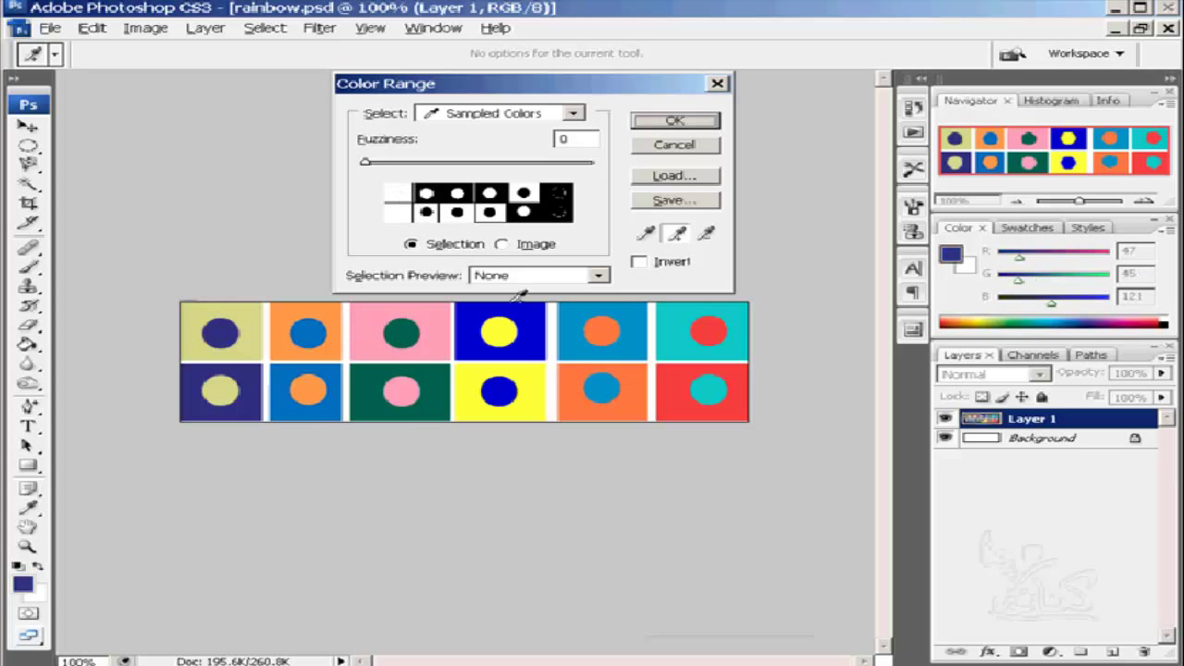
left_click(708, 237)
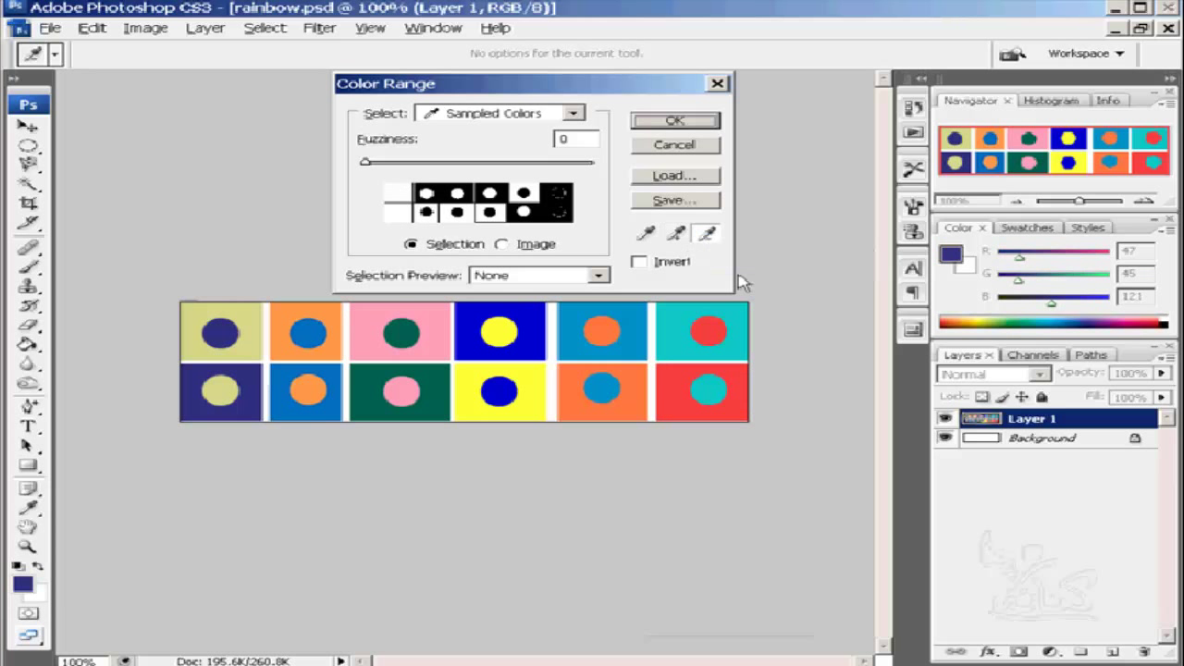
left_click(247, 314)
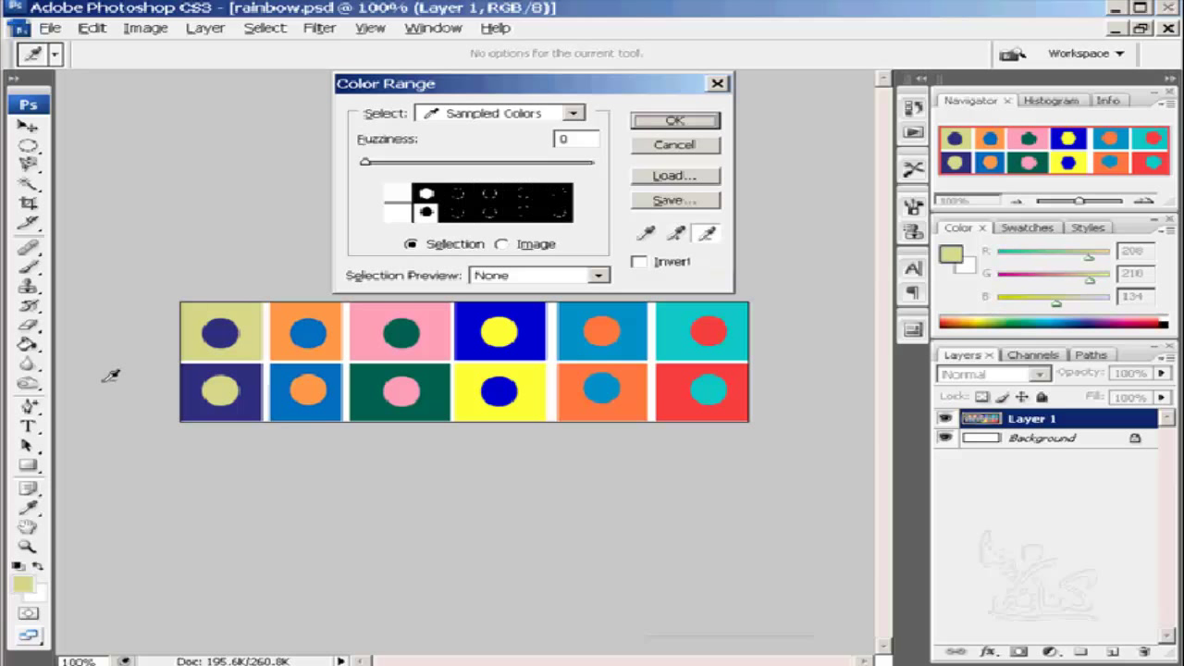
left_click(298, 348)
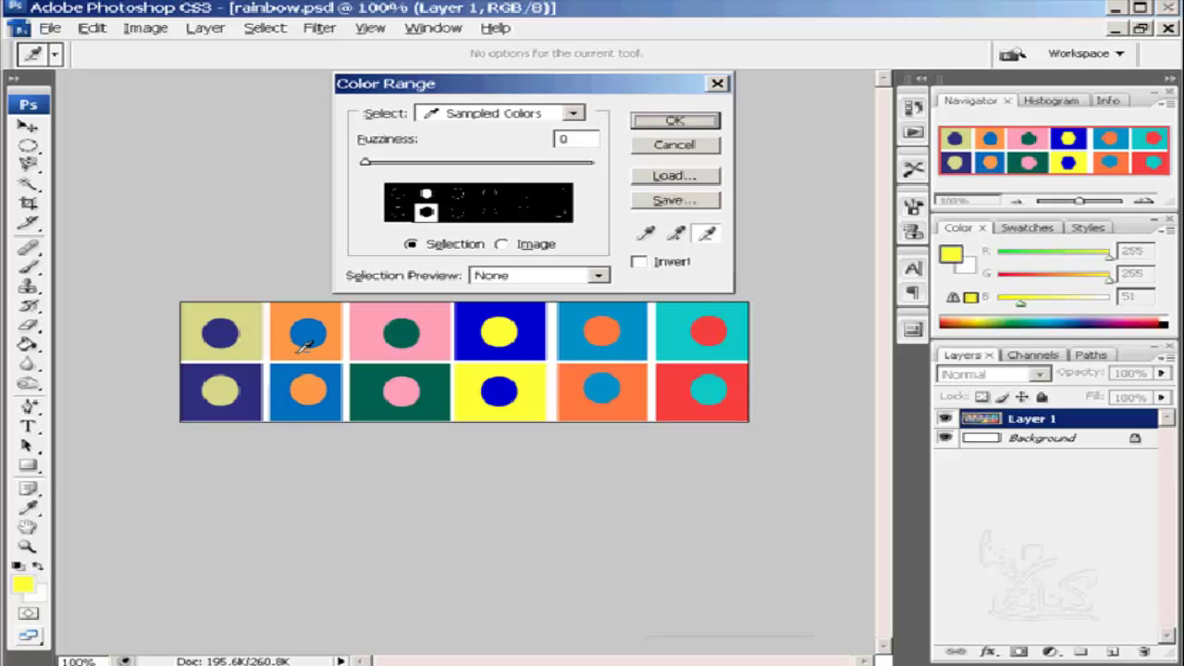
Step: Preview the image, raise Fuzziness, and add the cyan, light blue and dark blue tiles to the colour range
left_click(500, 246)
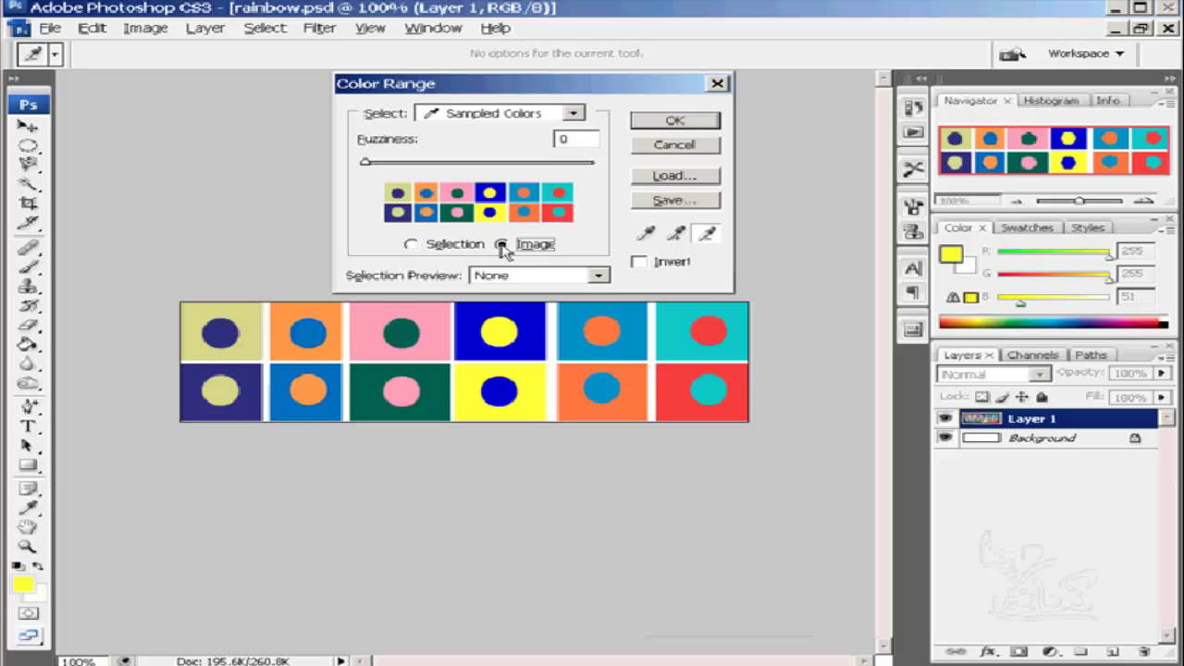
left_click_drag(365, 163, 446, 166)
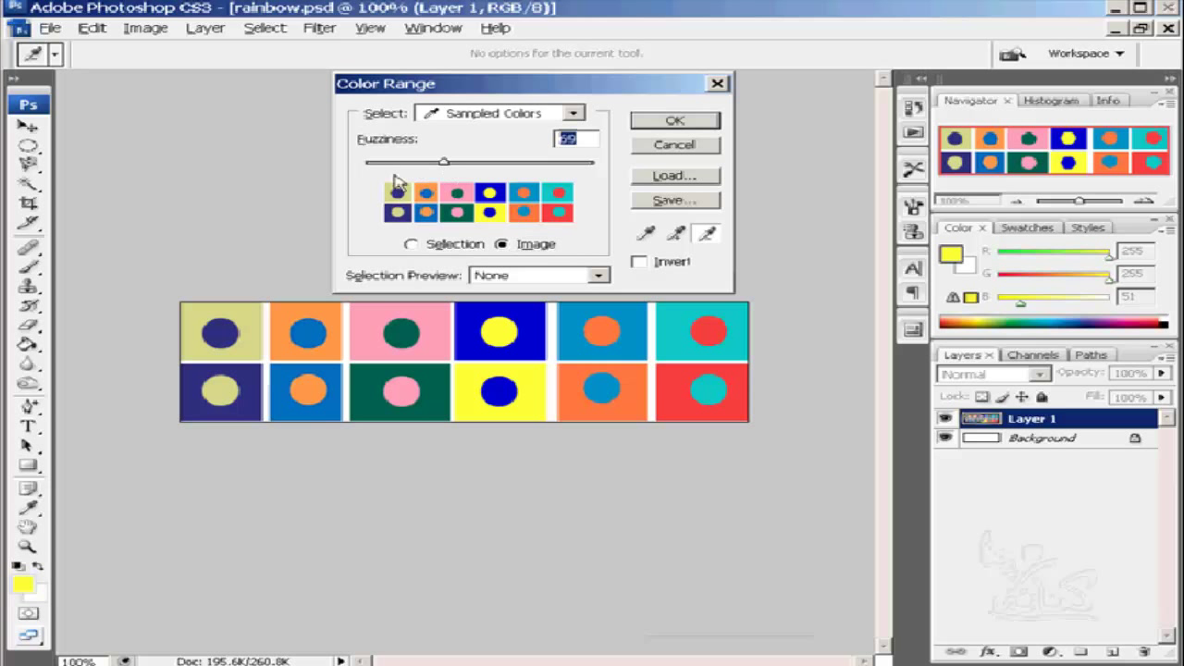
left_click(676, 311)
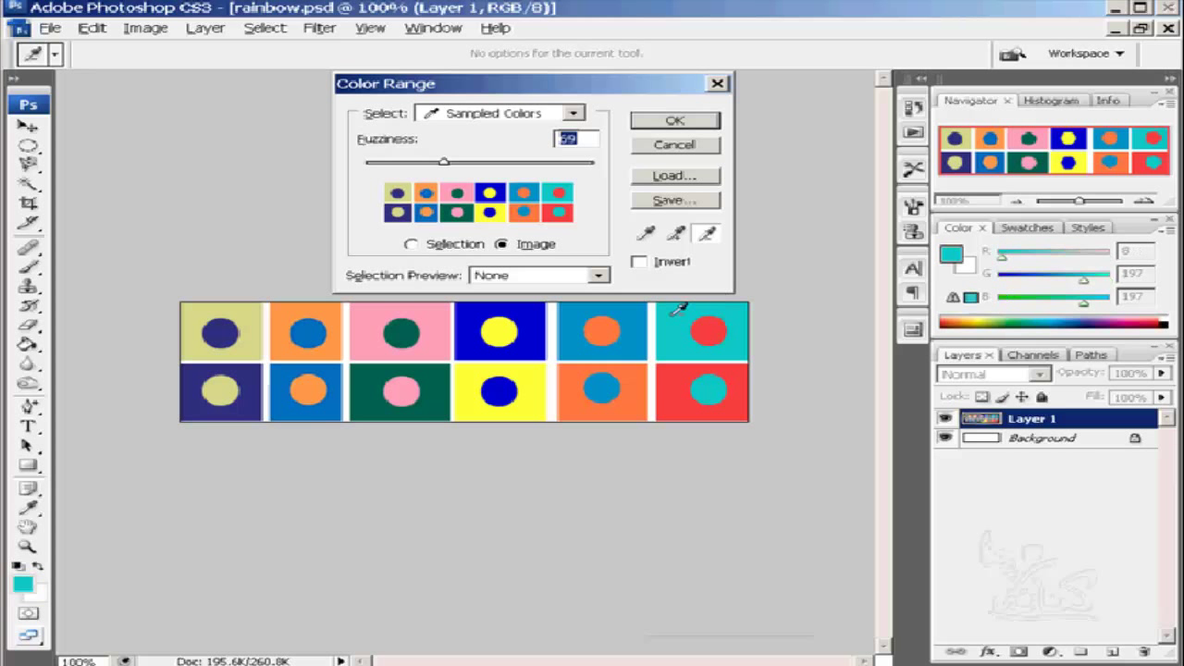
left_click(583, 312)
left_click(463, 315)
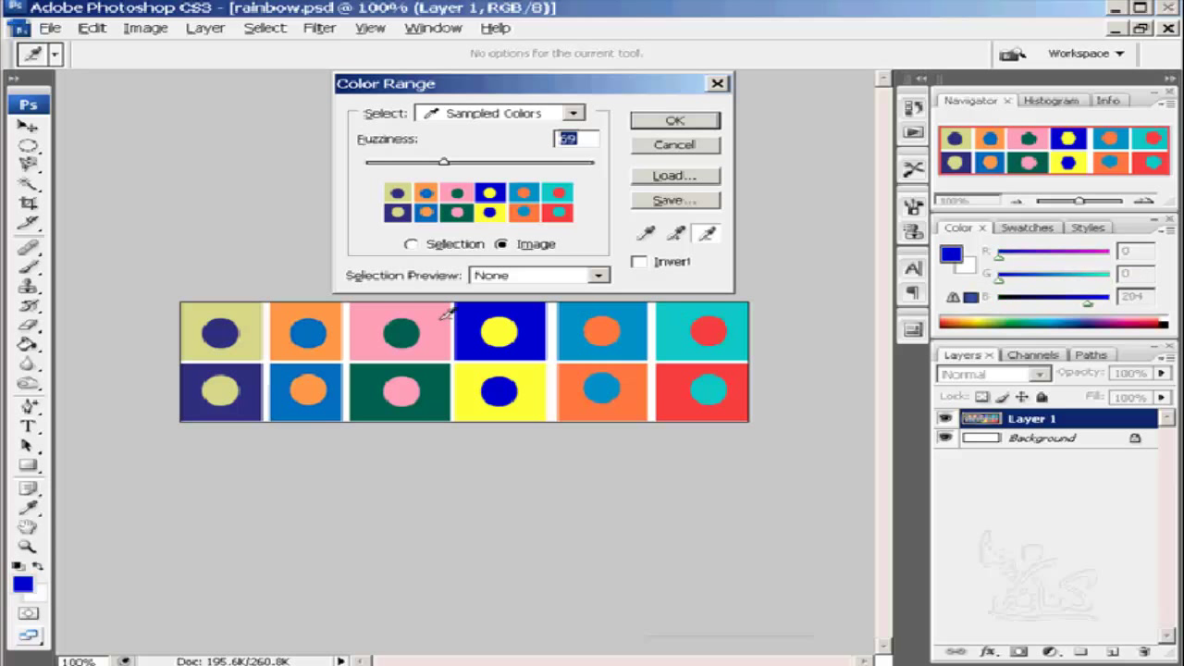
Step: Resample the light and dark blue tiles with the plain eyedropper, ending on the pink tile
left_click(649, 234)
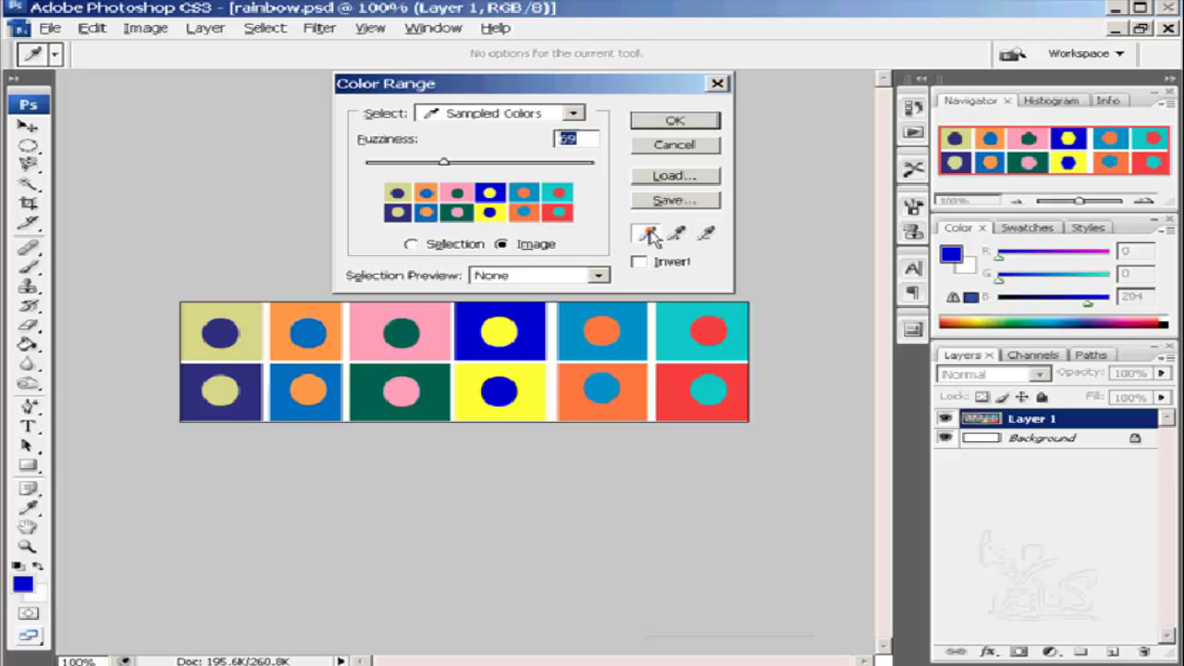
left_click(620, 307)
left_click(506, 311)
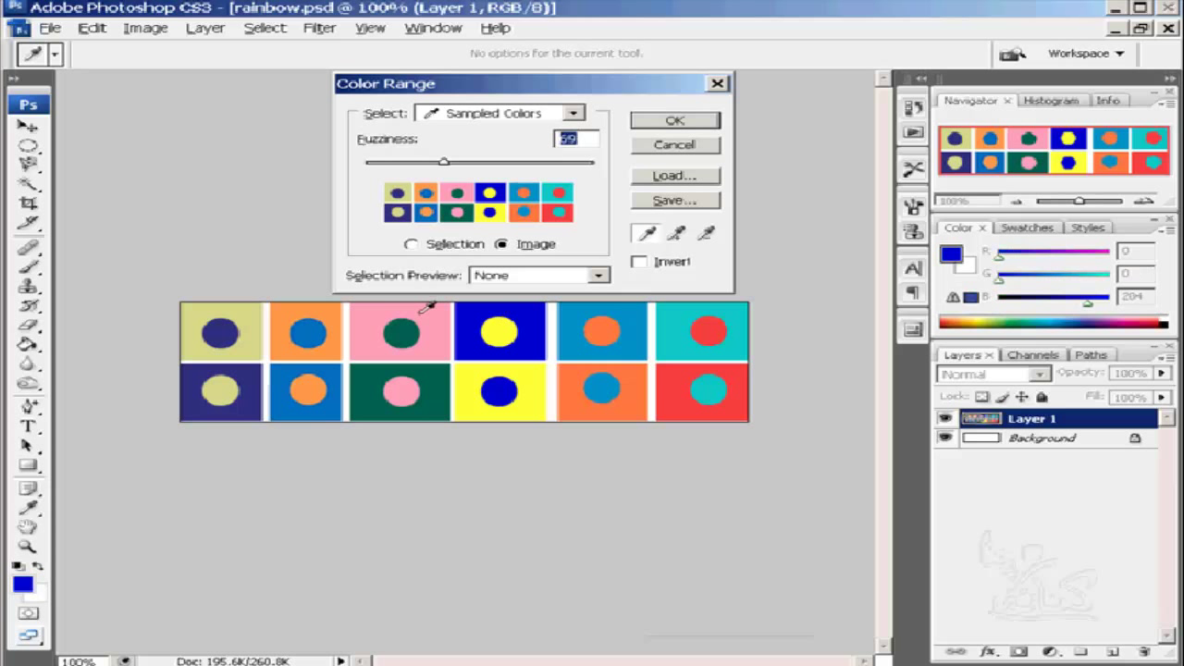
left_click(425, 309)
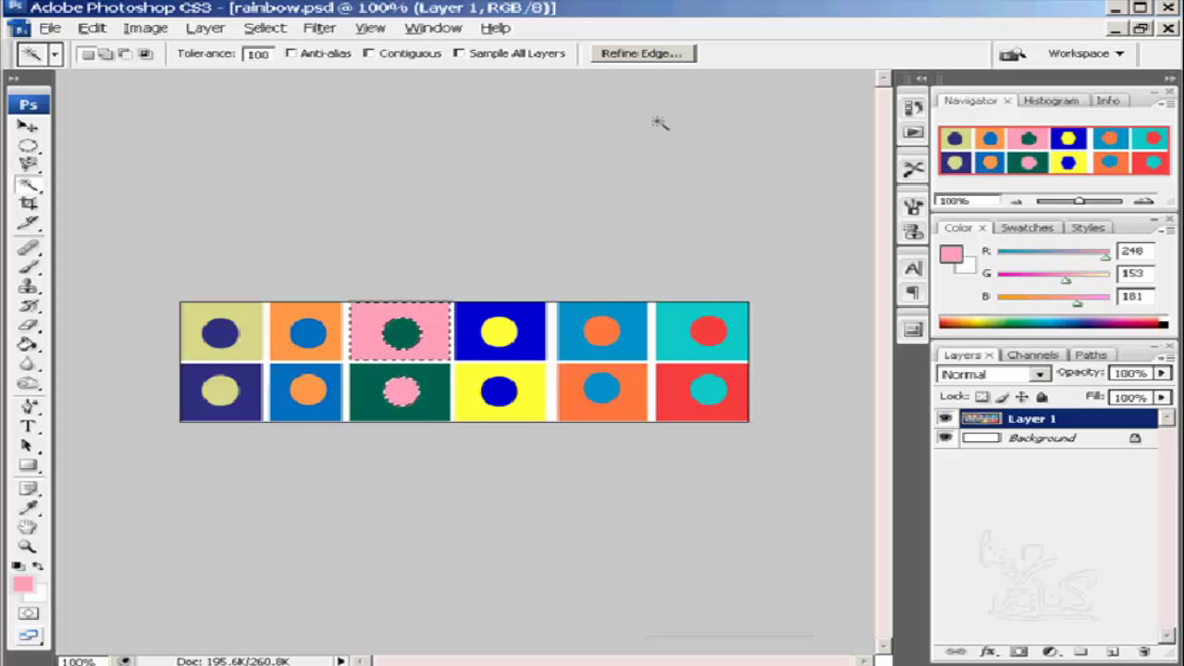
Step: Select the entire rainbow.psd image with Ctrl+A, leaving the Select menu unchanged
left_click(254, 30)
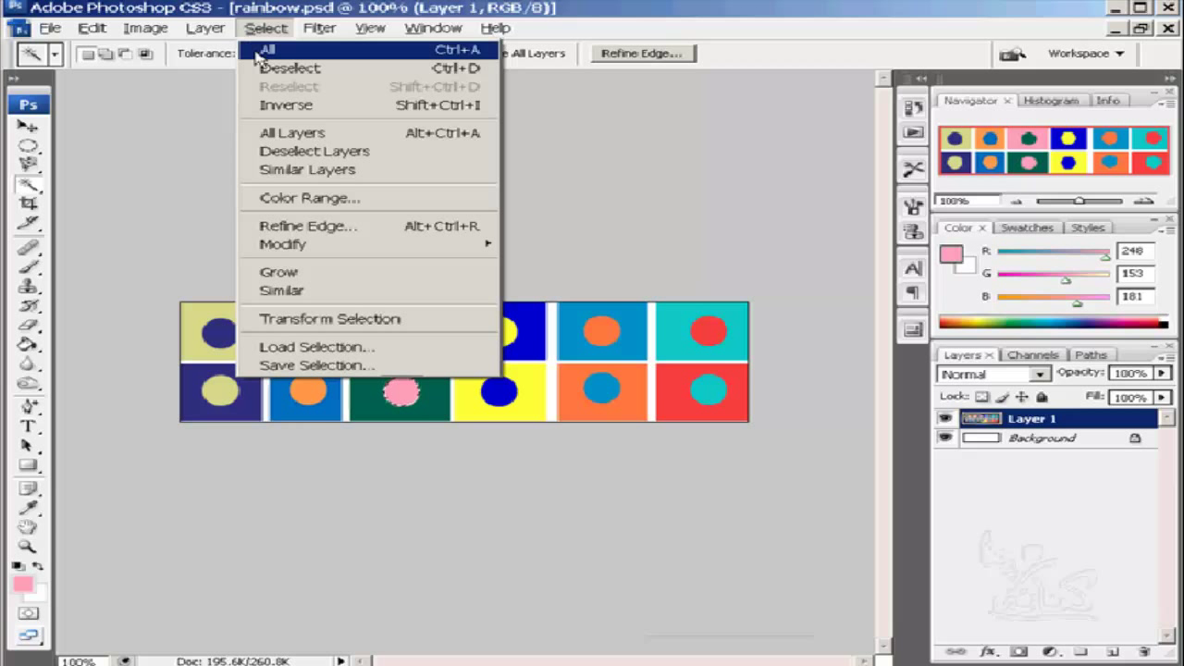
left_click(368, 109)
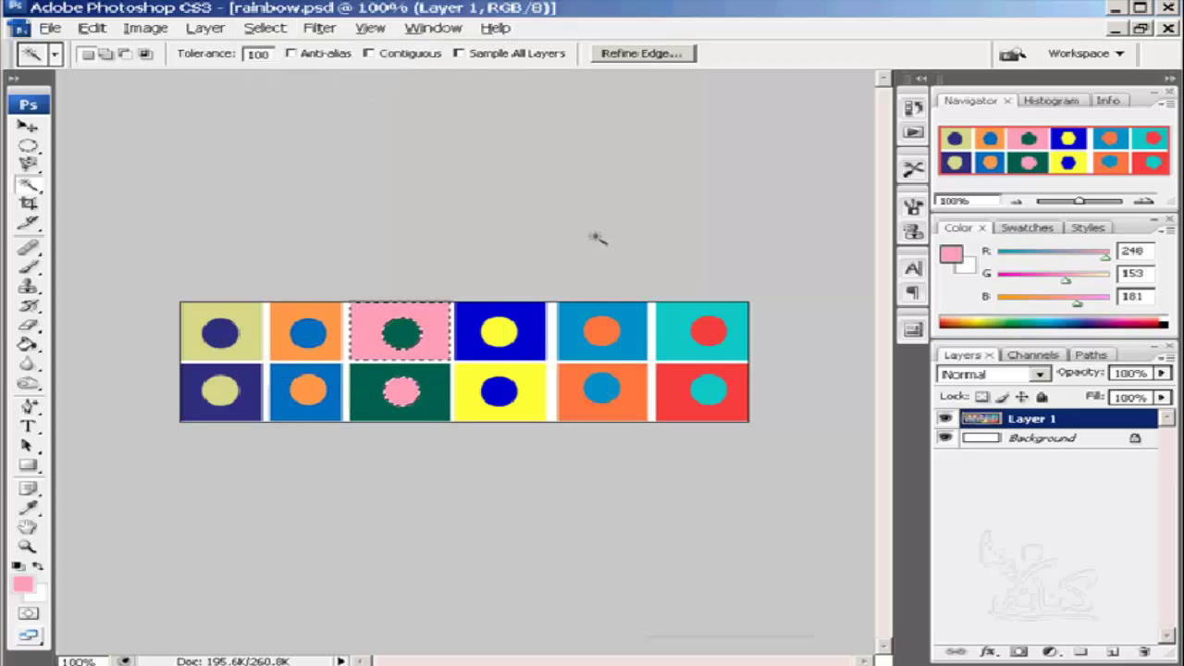
key("ctrl+a")
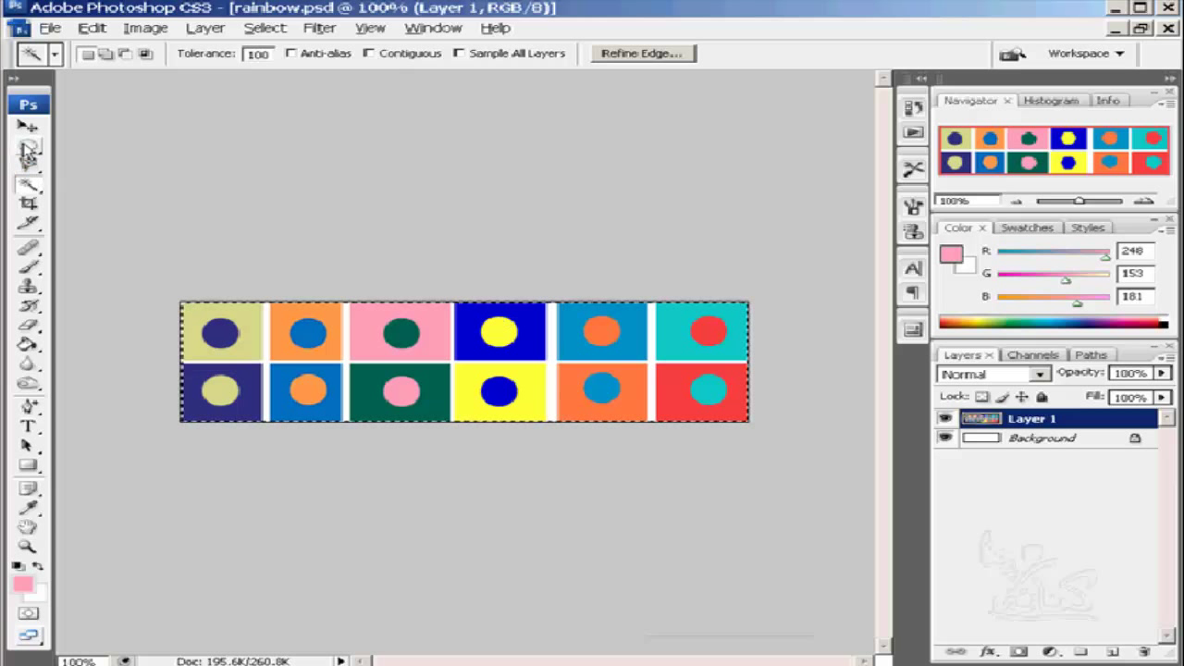
Step: With the Rectangular Marquee, draw rectangles across the top and bottom tile rows to trim the selection
left_click(29, 148)
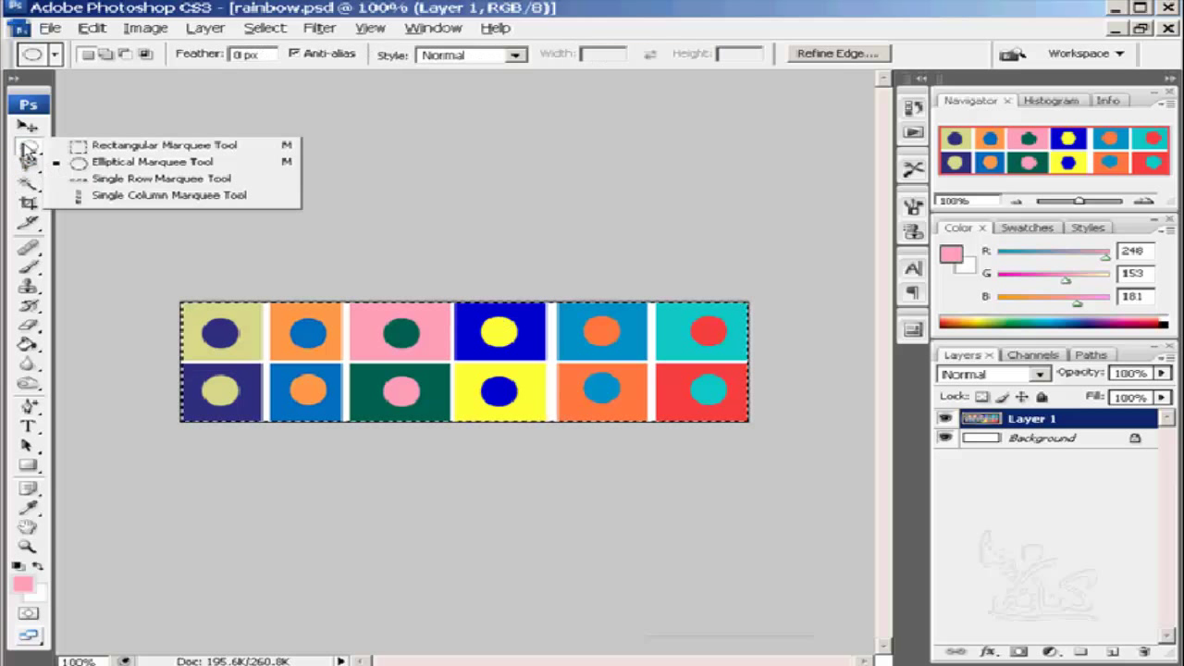
left_click(165, 146)
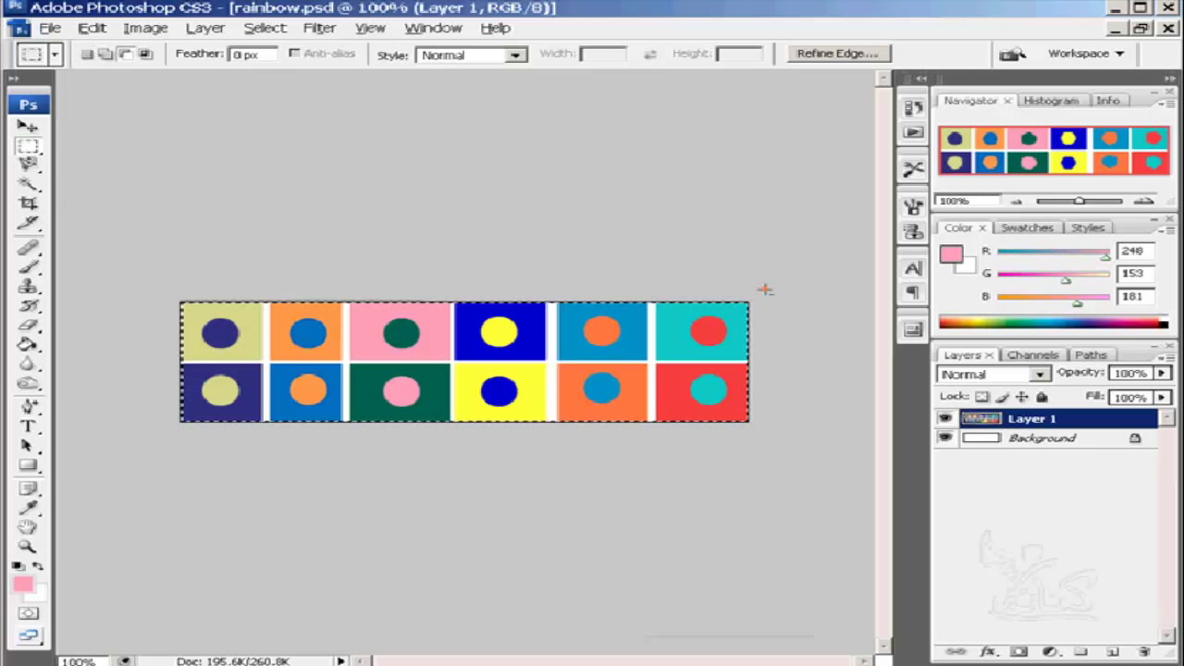
left_click_drag(555, 303, 171, 326)
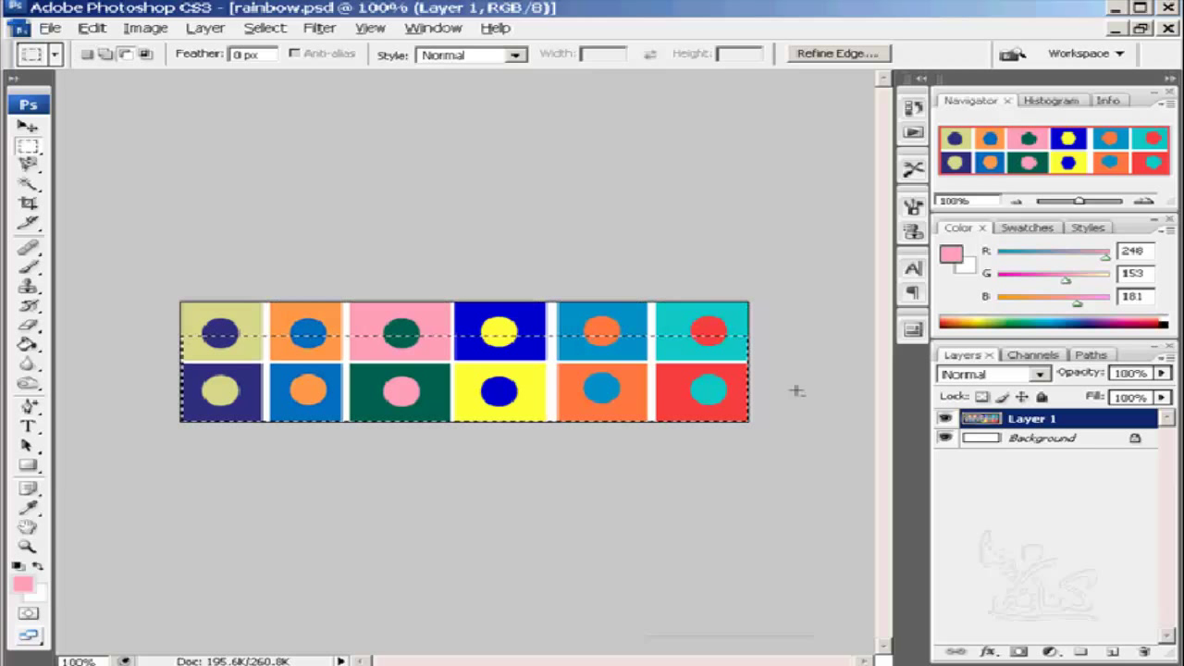
left_click_drag(796, 390, 125, 452)
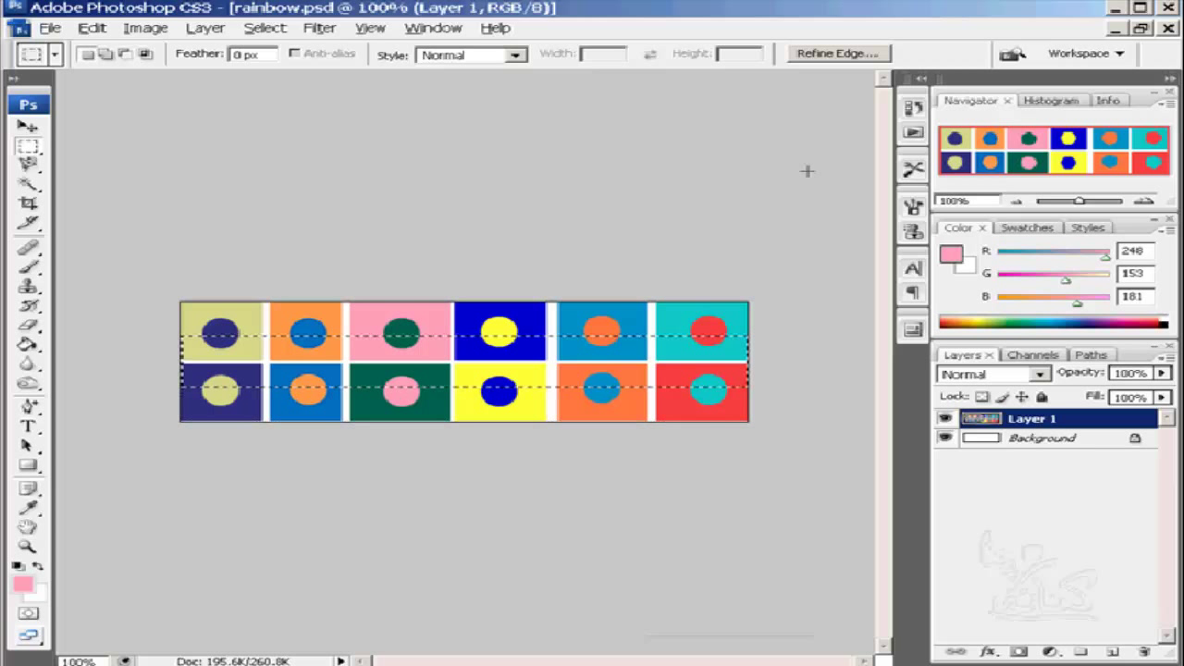